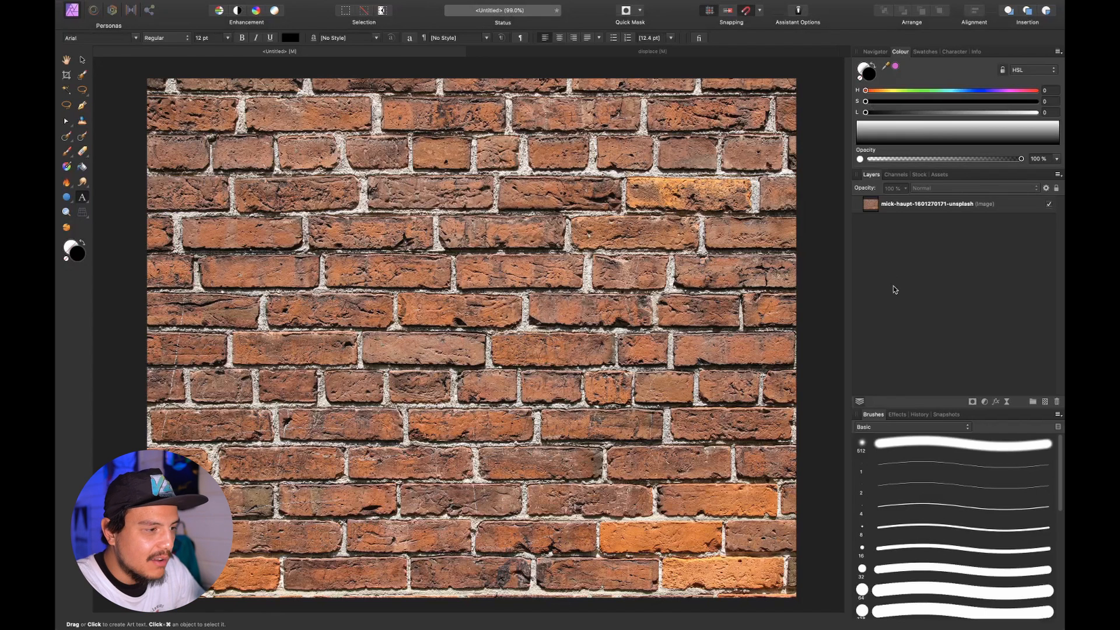
# Step: Copy the large red YouTube logo from the browser's image results and paste it into the brick wall document in Affinity Photo
pyautogui.hotkey('ctrl', 'Right')
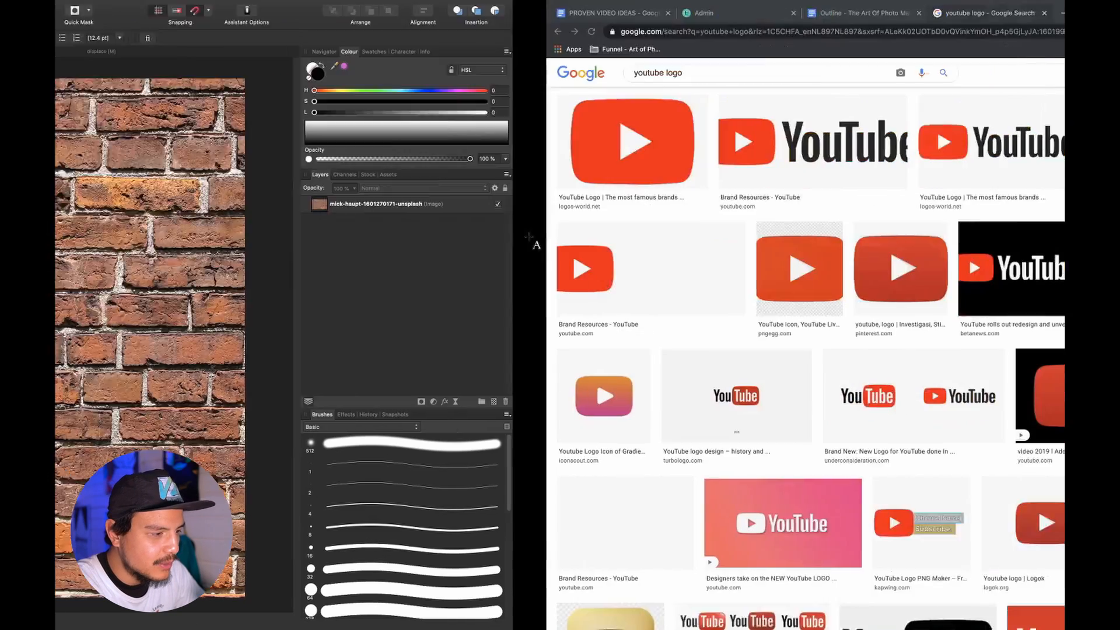
pyautogui.click(112, 145)
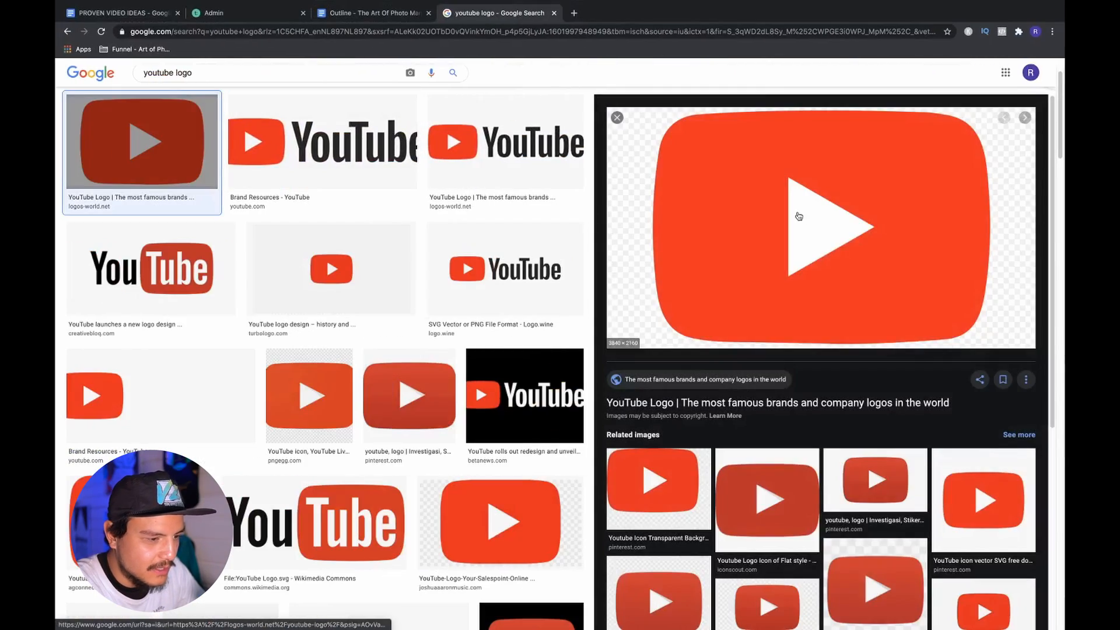
pyautogui.rightClick(794, 208)
pyautogui.click(844, 303)
pyautogui.hotkey('ctrl', 'Left')
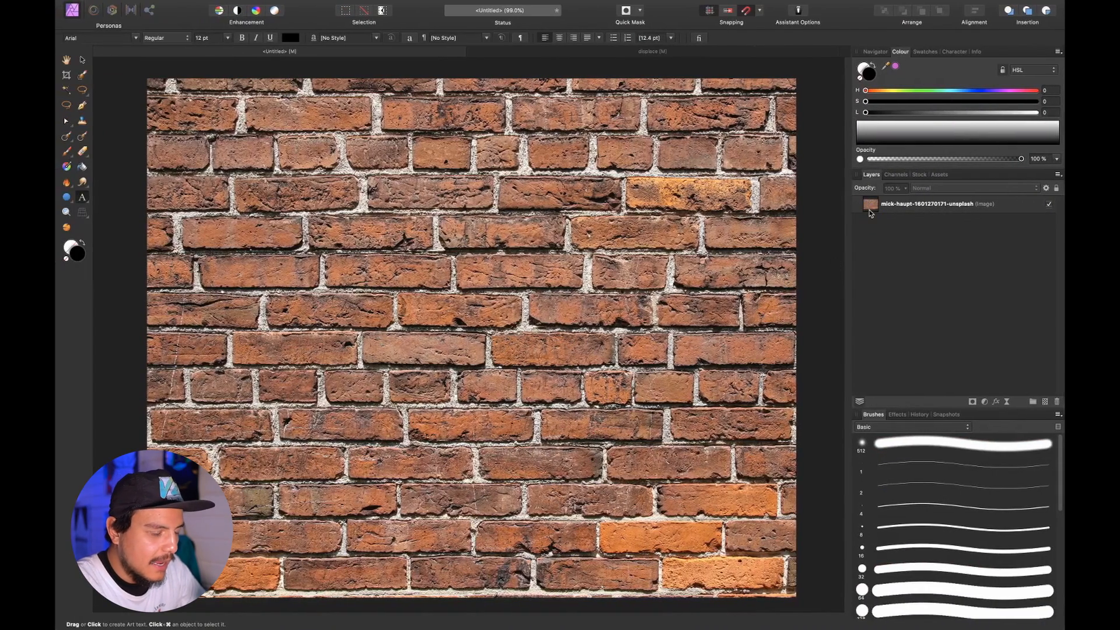
pyautogui.hotkey('ctrl', 'v')
pyautogui.doubleClick(875, 205)
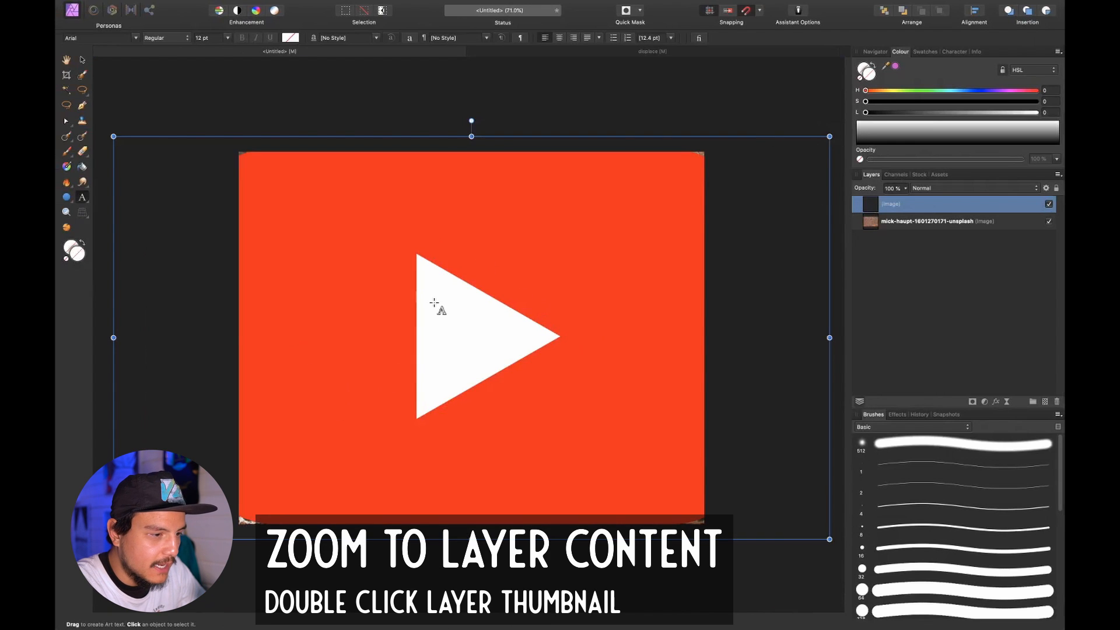
# Step: Scale the pasted YouTube logo down to roughly half the wall's width and move it up, keeping it horizontally centred
pyautogui.moveTo(830, 137); pyautogui.dragTo(642, 219)
pyautogui.moveTo(465, 353); pyautogui.dragTo(464, 301)
pyautogui.press('super+z')
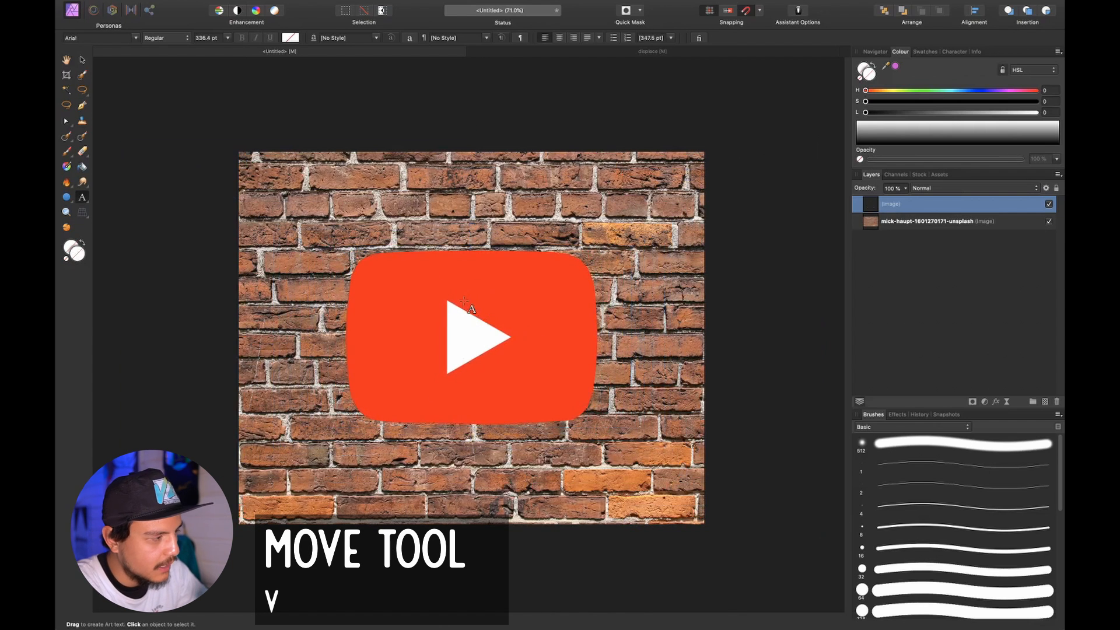
pyautogui.press('v')
pyautogui.moveTo(461, 331); pyautogui.dragTo(457, 289)
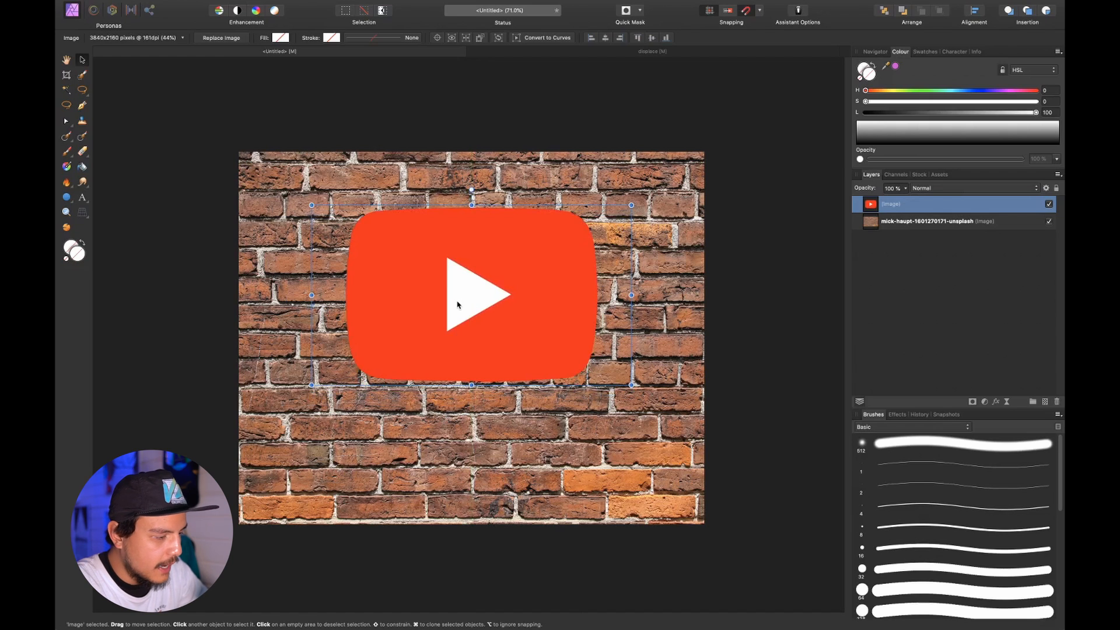
# Step: Add black art text with the channel name in capitals below the logo, using Arial Black at about 336.4 pt
pyautogui.press('t')
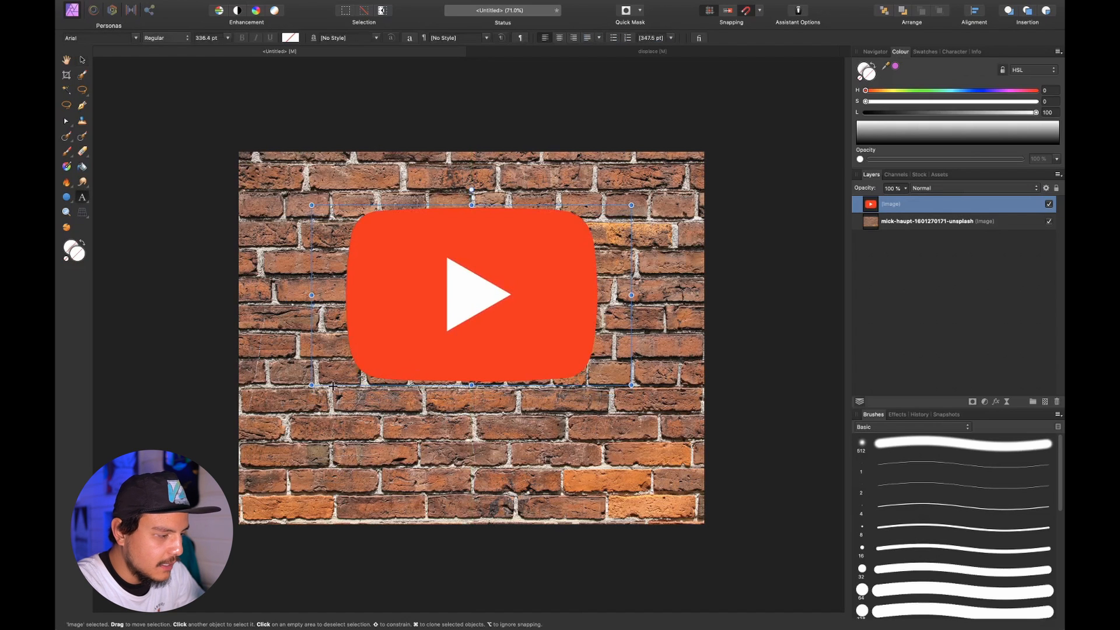
pyautogui.moveTo(332, 393); pyautogui.dragTo(352, 435)
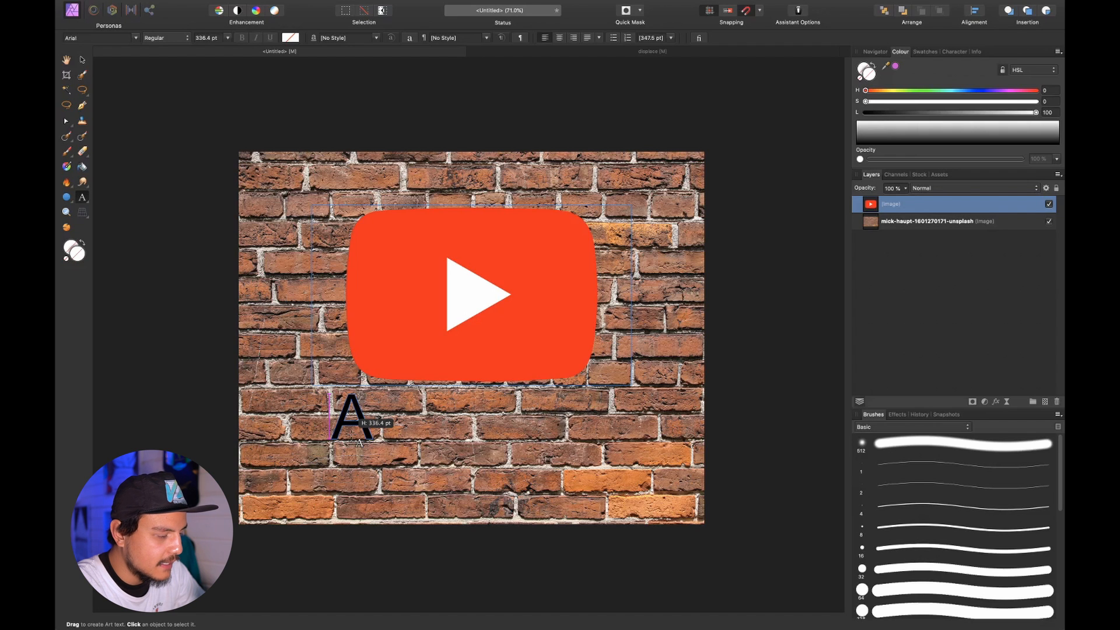
pyautogui.moveTo(352, 436); pyautogui.dragTo(353, 437)
pyautogui.click(887, 6)
pyautogui.click(901, 18)
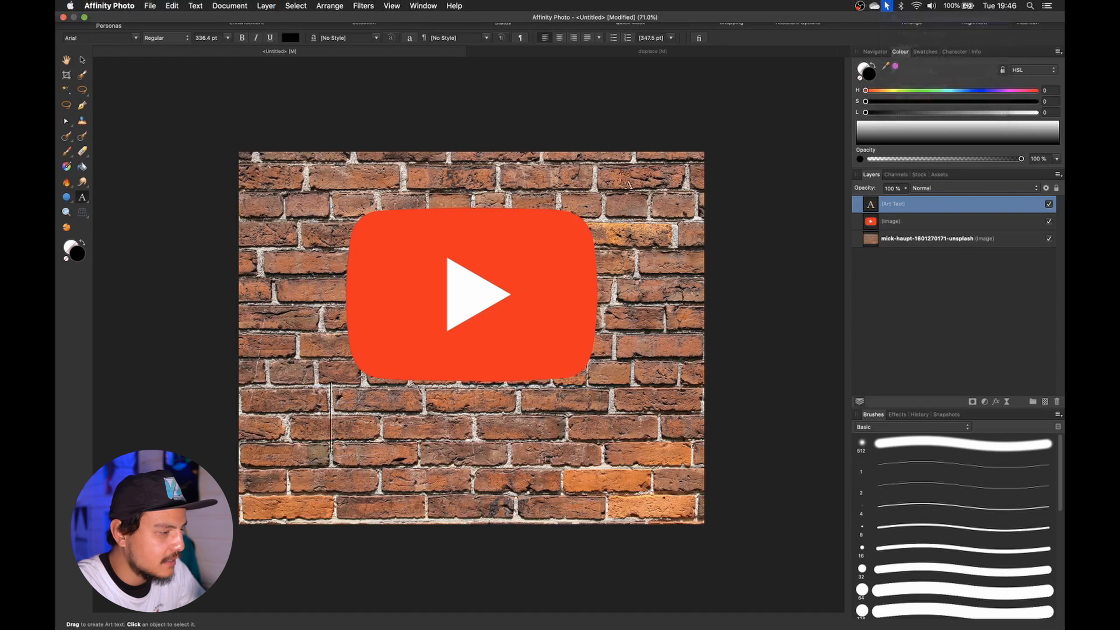
pyautogui.click(133, 38)
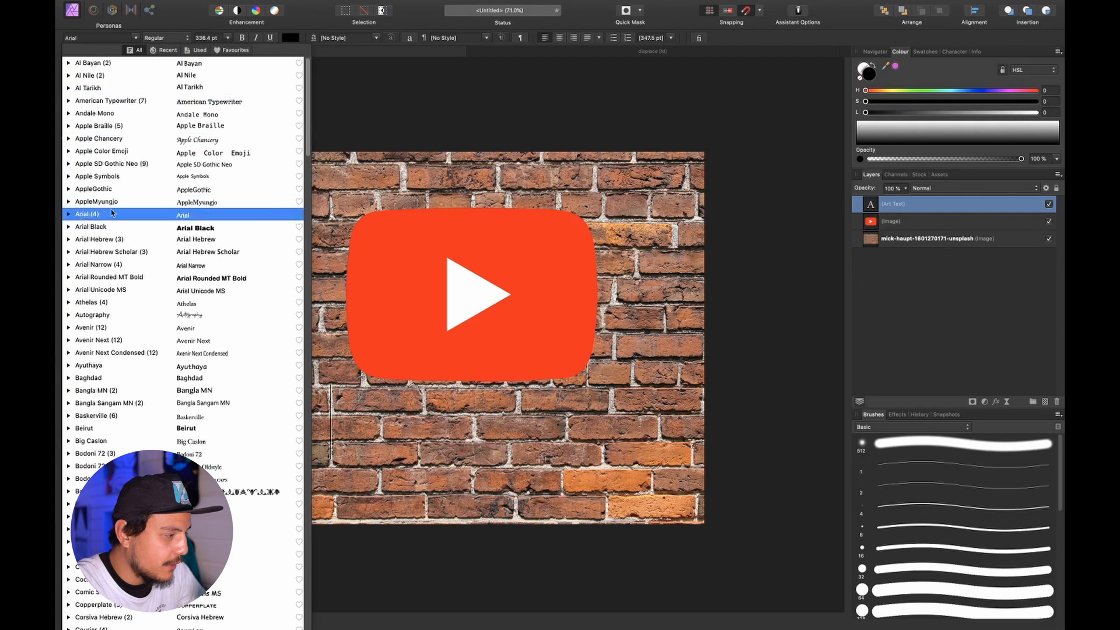
pyautogui.click(111, 227)
pyautogui.write('IAMRENSI')
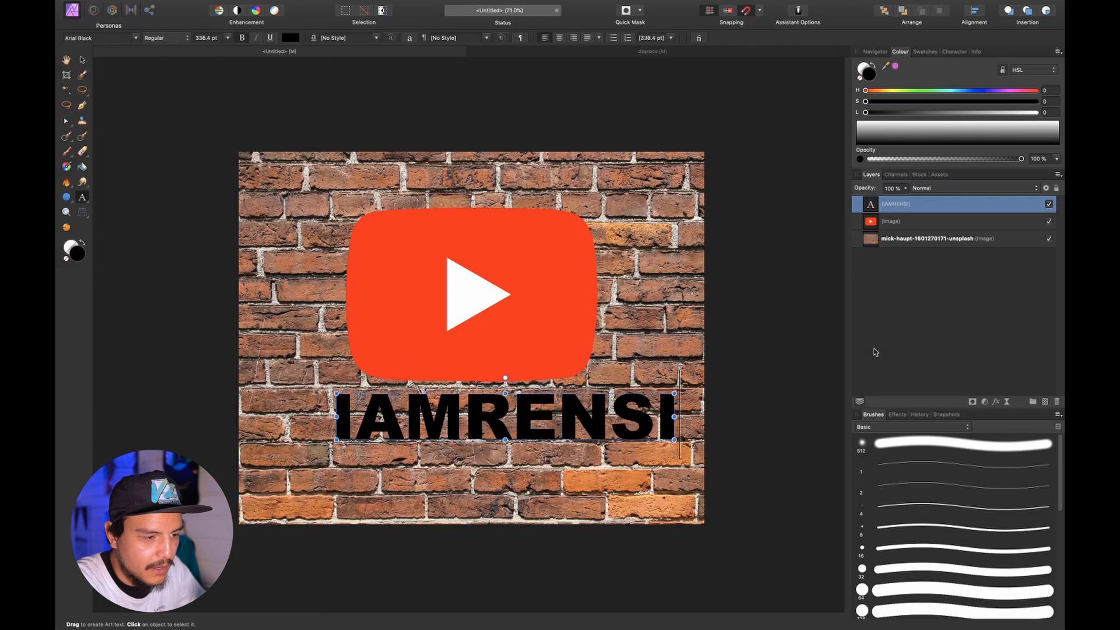
# Step: Align the text and logo layers to their horizontal centre, relative to the selection bounds
pyautogui.click(910, 222)
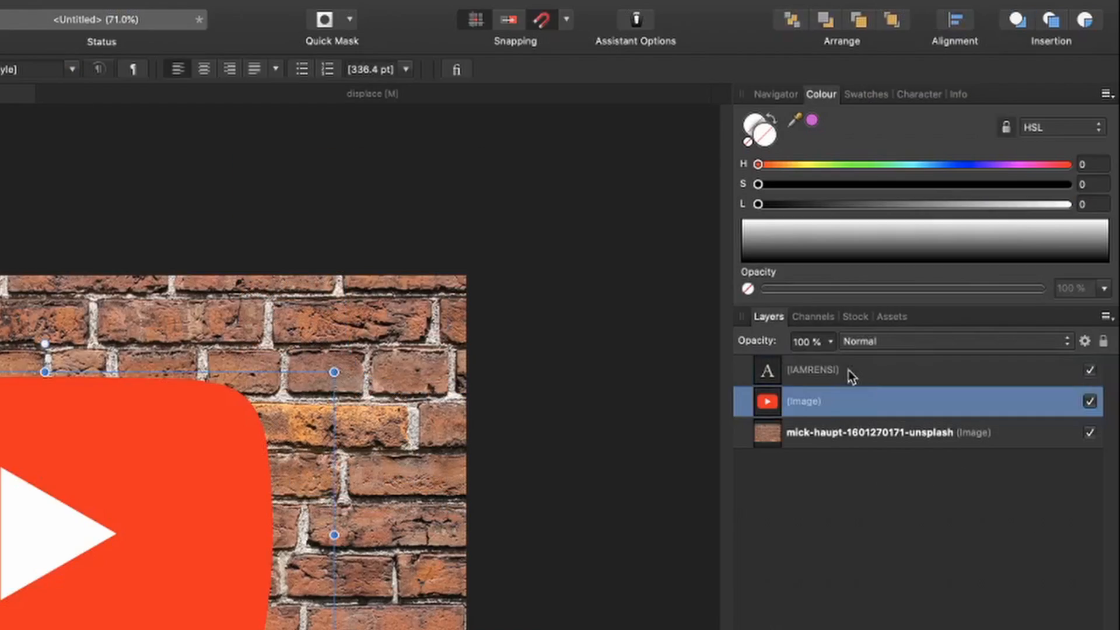
pyautogui.keyDown('shift'); pyautogui.click(917, 205); pyautogui.keyUp('shift')
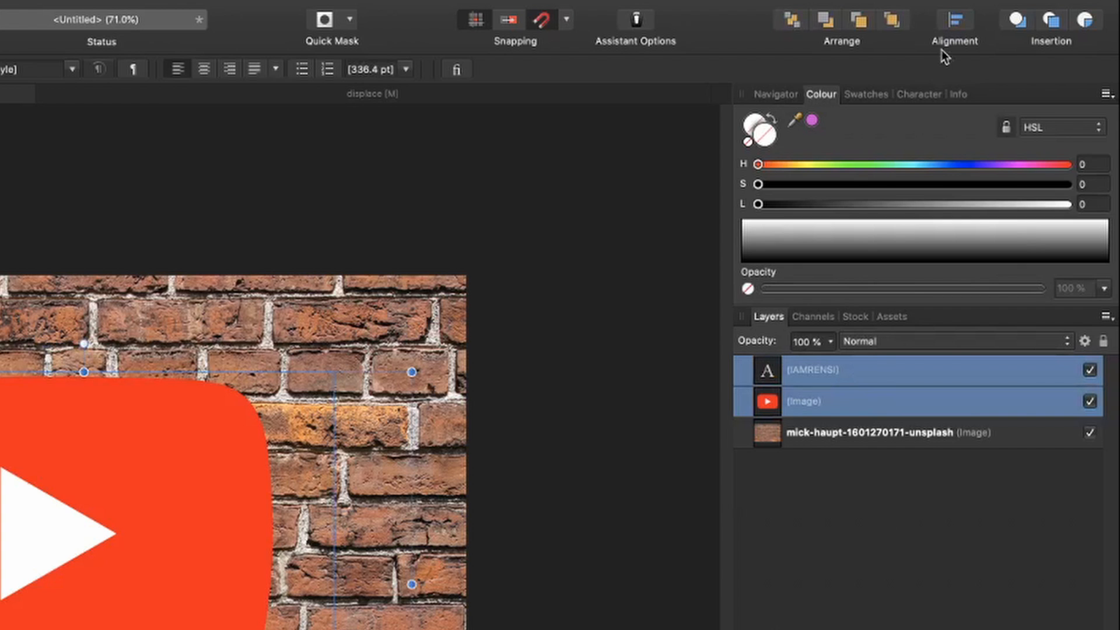
pyautogui.click(960, 24)
pyautogui.click(986, 91)
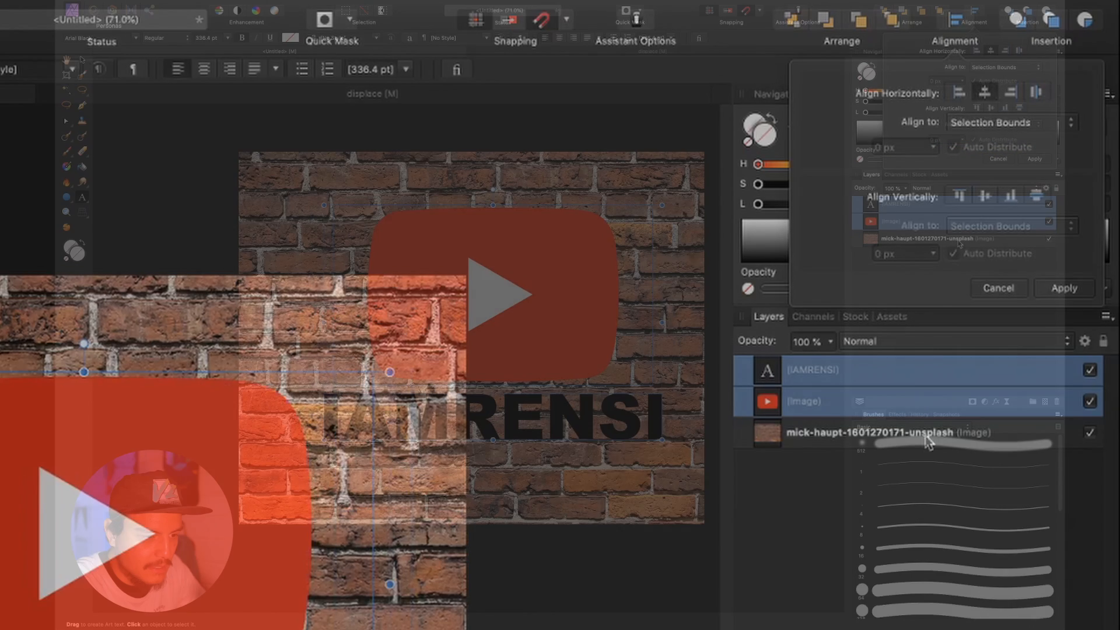
# Step: Group the text and logo layers and expand the group to show both layers
pyautogui.click(927, 408)
pyautogui.keyDown('shift'); pyautogui.click(918, 376); pyautogui.keyUp('shift')
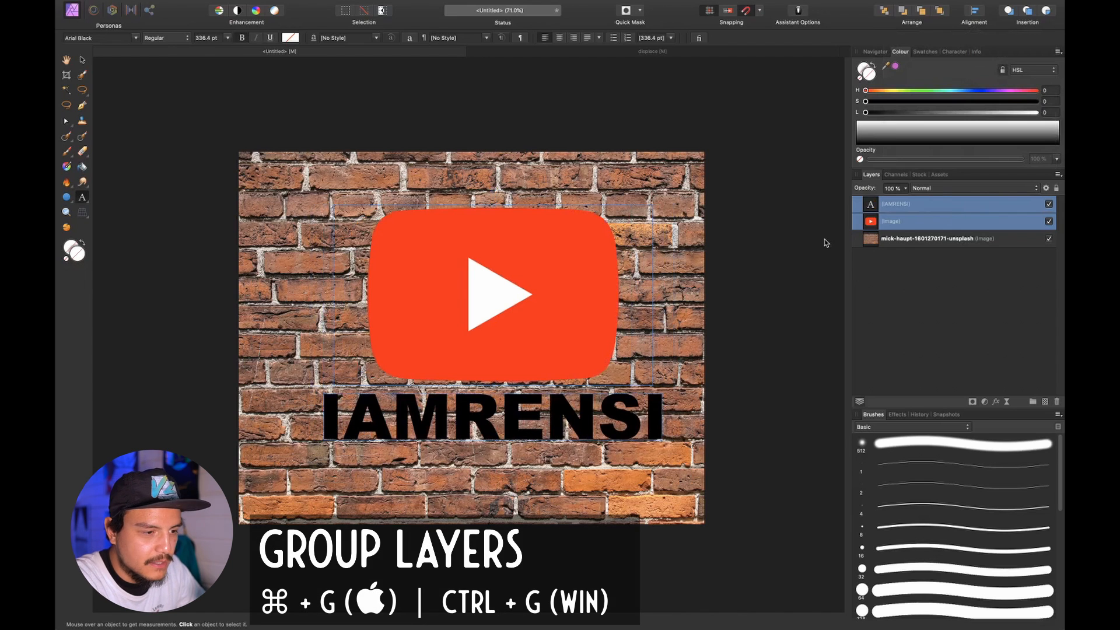
pyautogui.press('super+g')
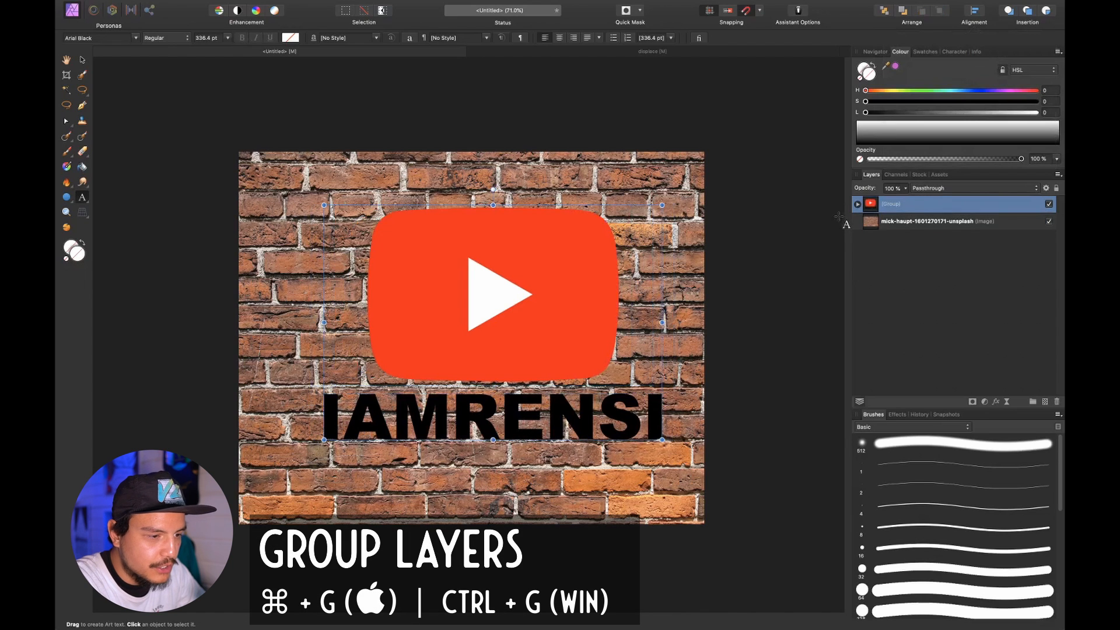
pyautogui.click(857, 204)
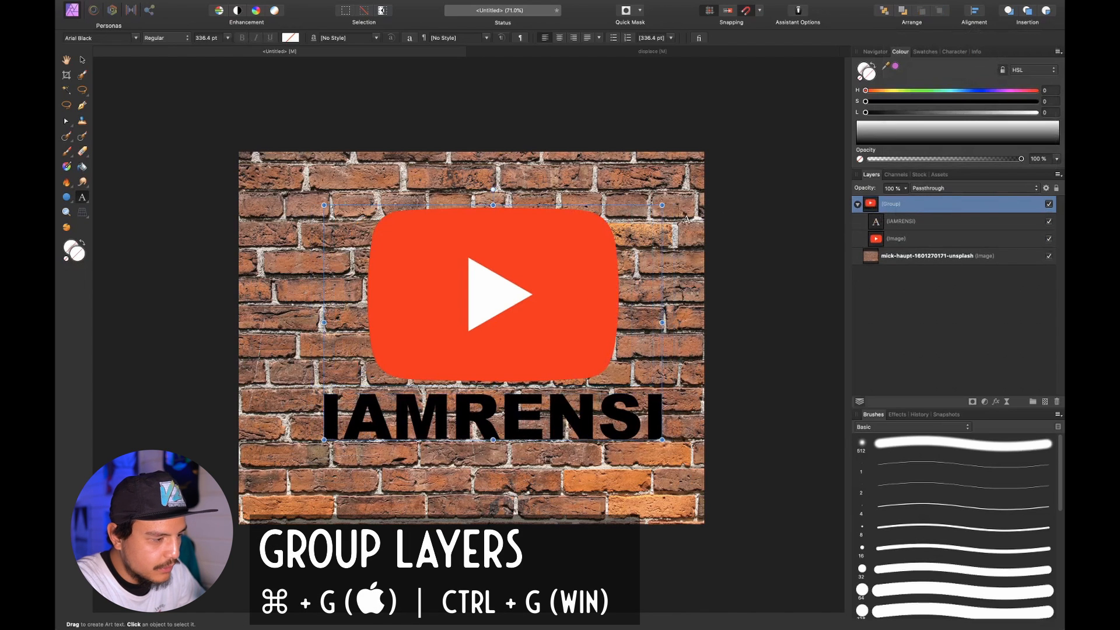
# Step: Move the logo and text group to the horizontal centre of the brick wall and slightly down
pyautogui.press('v')
pyautogui.moveTo(558, 282); pyautogui.dragTo(531, 282)
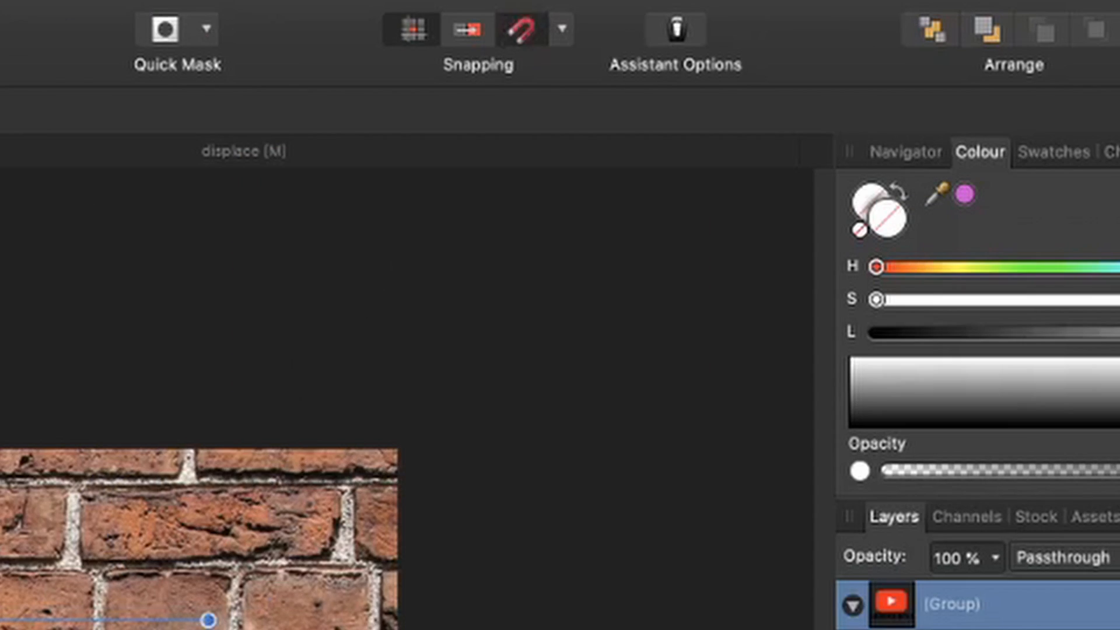
pyautogui.moveTo(404, 352); pyautogui.dragTo(448, 335)
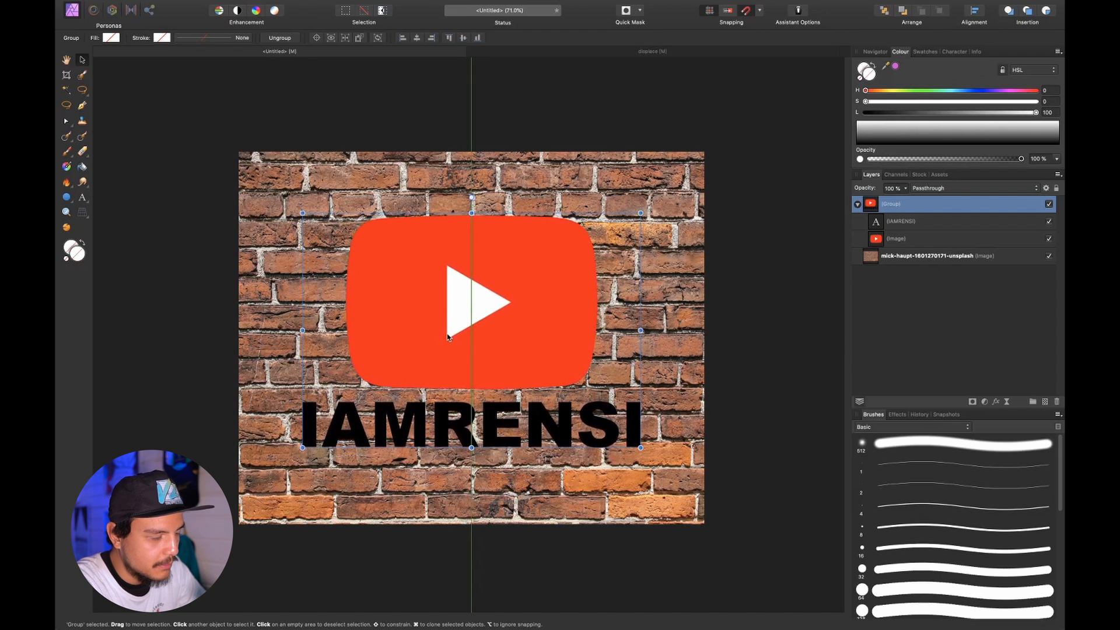
pyautogui.click(951, 284)
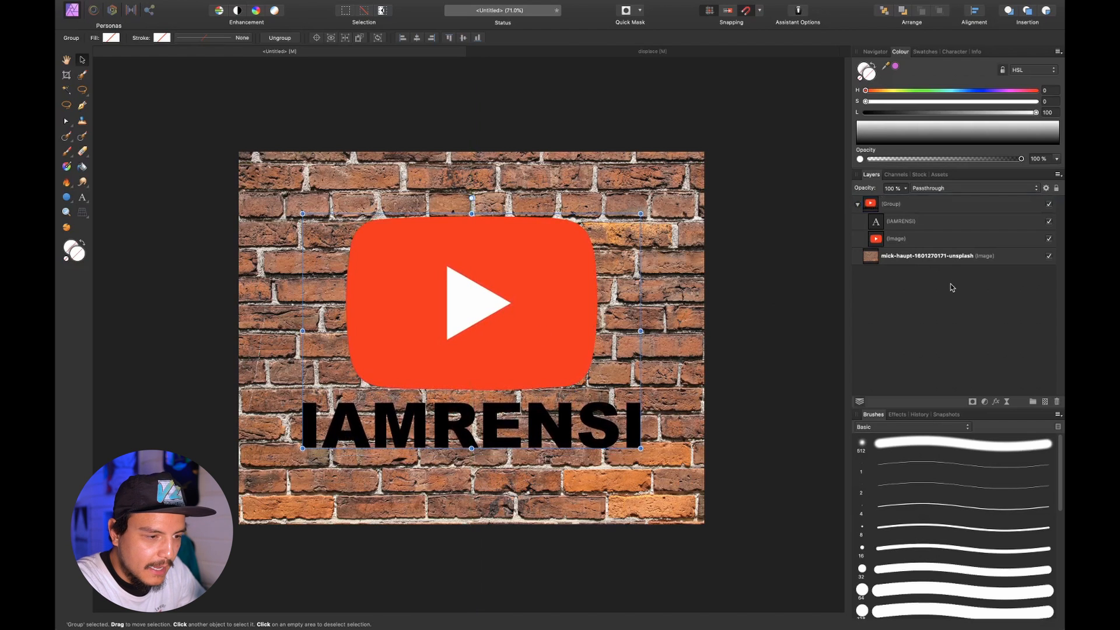
# Step: Shrink the logo inside the group slightly and move the text up to sit just beneath it
pyautogui.click(910, 238)
pyautogui.moveTo(632, 213); pyautogui.dragTo(599, 231)
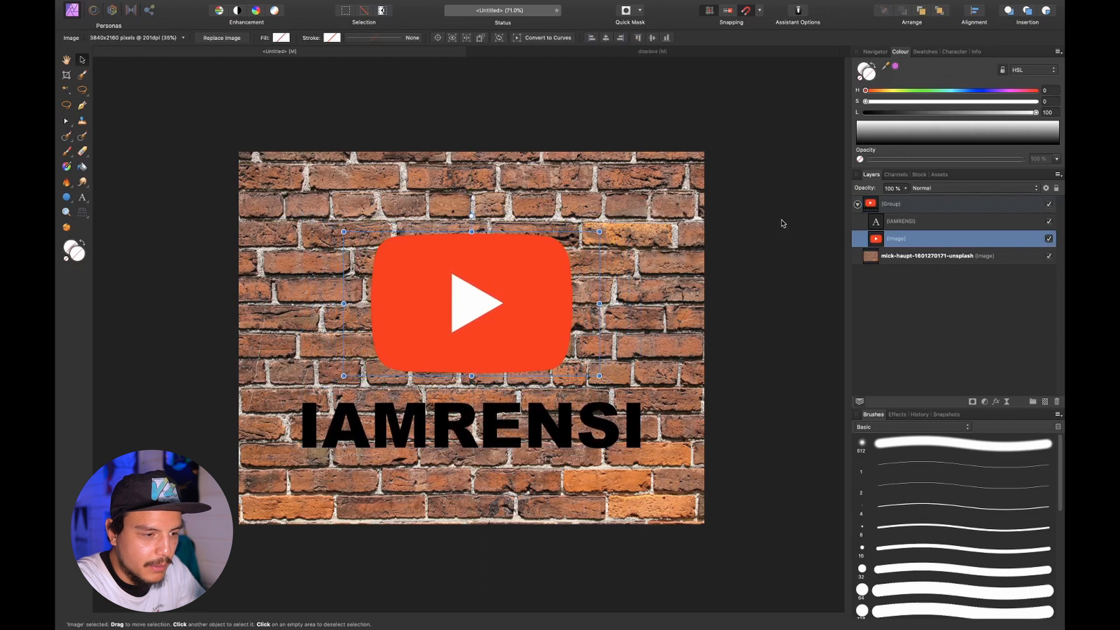
pyautogui.click(916, 222)
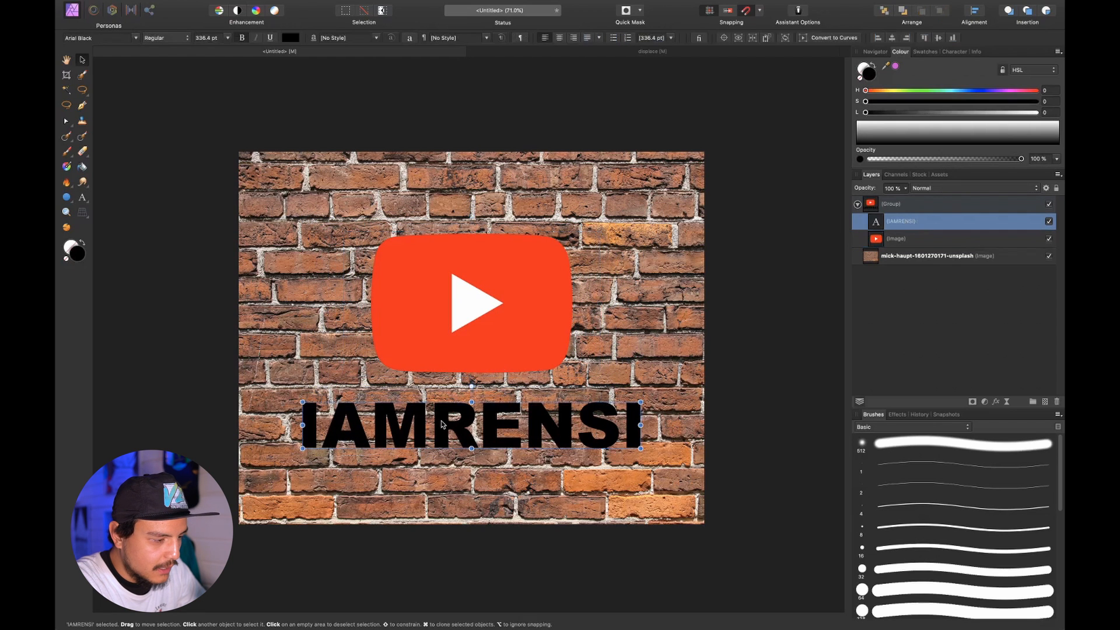
pyautogui.moveTo(442, 425); pyautogui.dragTo(442, 409)
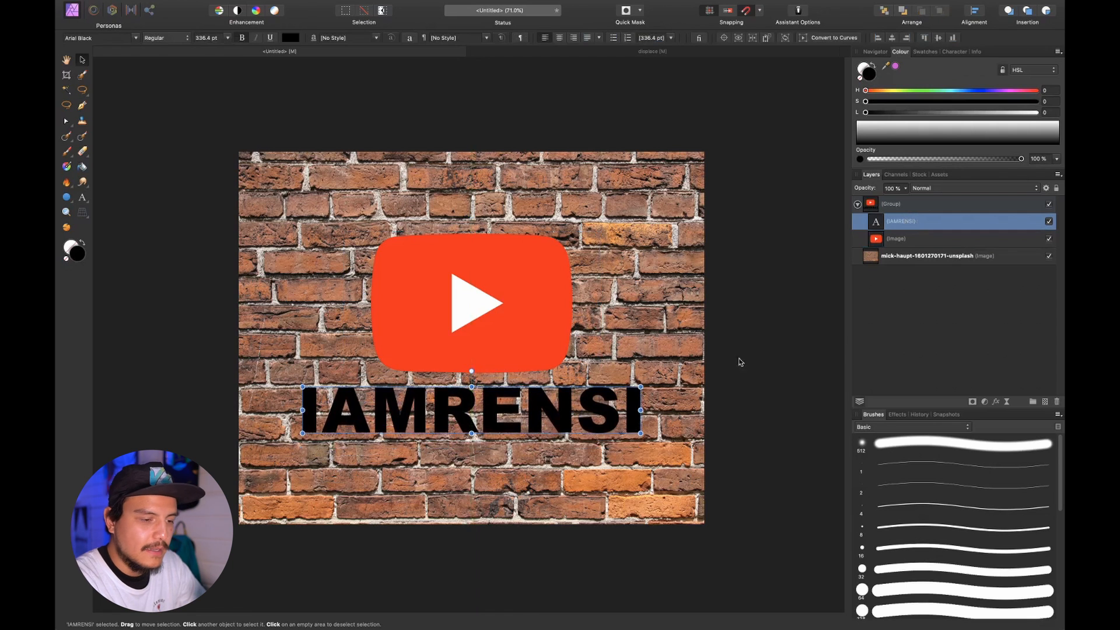
# Step: Rasterise the group containing the logo and text into a single pixel layer
pyautogui.click(979, 204)
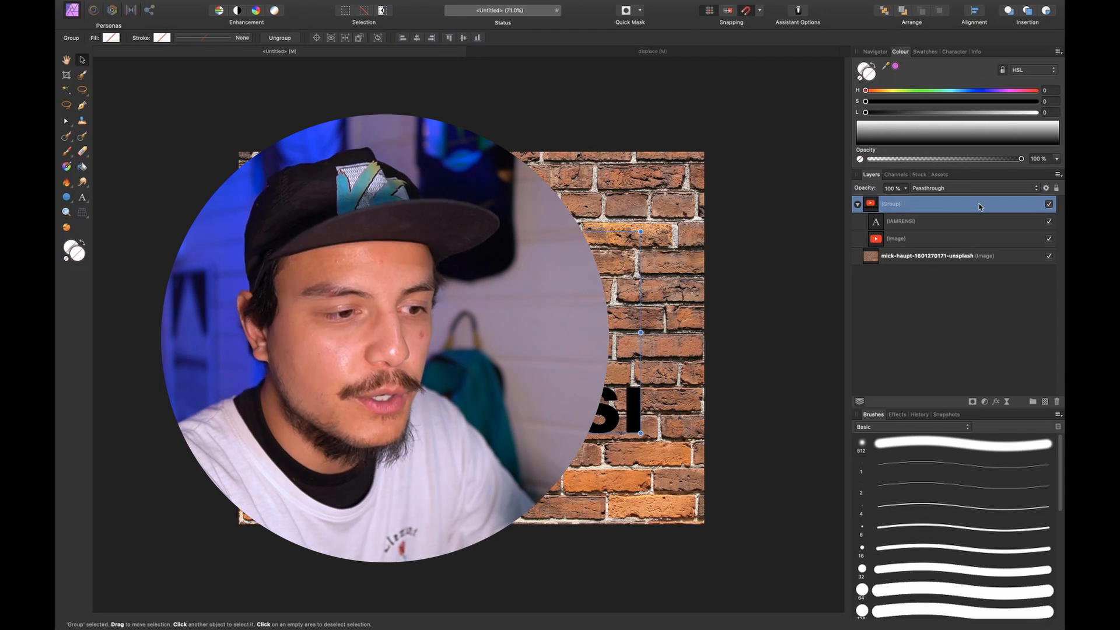
pyautogui.rightClick(979, 206)
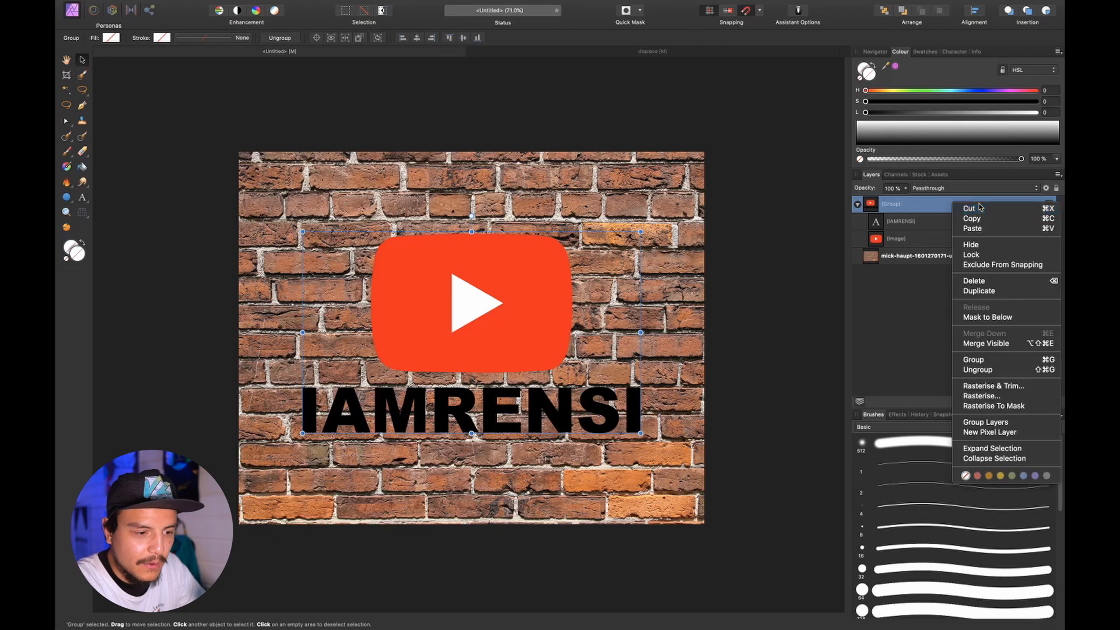
pyautogui.click(965, 397)
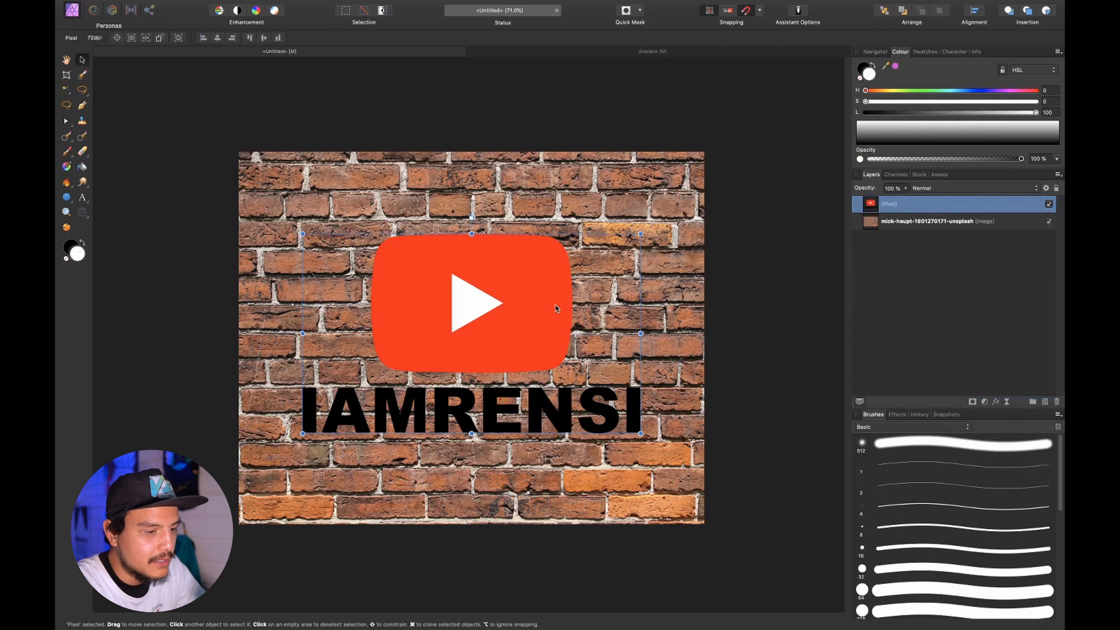
pyautogui.moveTo(428, 301); pyautogui.dragTo(435, 279)
pyautogui.moveTo(507, 306); pyautogui.dragTo(500, 328)
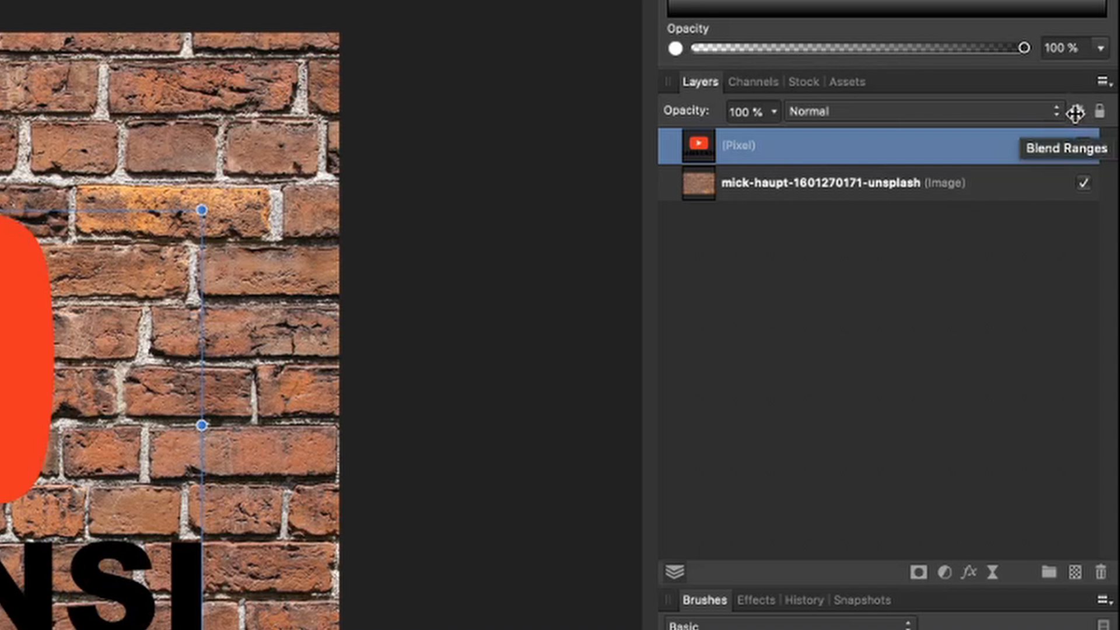
# Step: Open the pixel layer's blend ranges and lower the underlying composition curve's highlight end to 0% output
pyautogui.click(1075, 112)
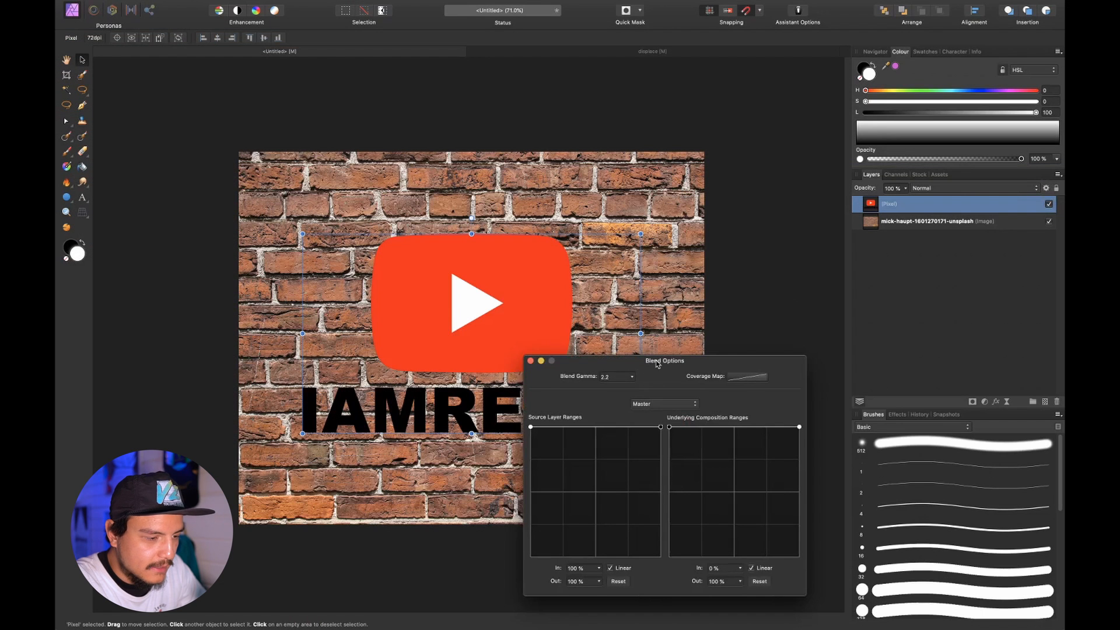
pyautogui.moveTo(657, 364); pyautogui.dragTo(855, 285)
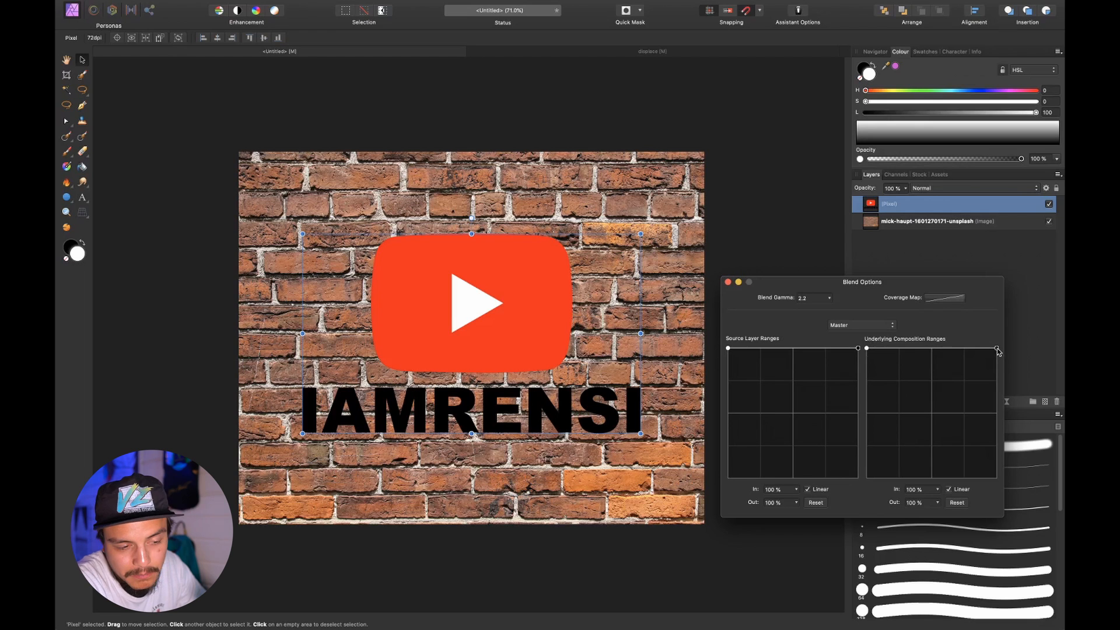
pyautogui.moveTo(998, 350); pyautogui.dragTo(1013, 530)
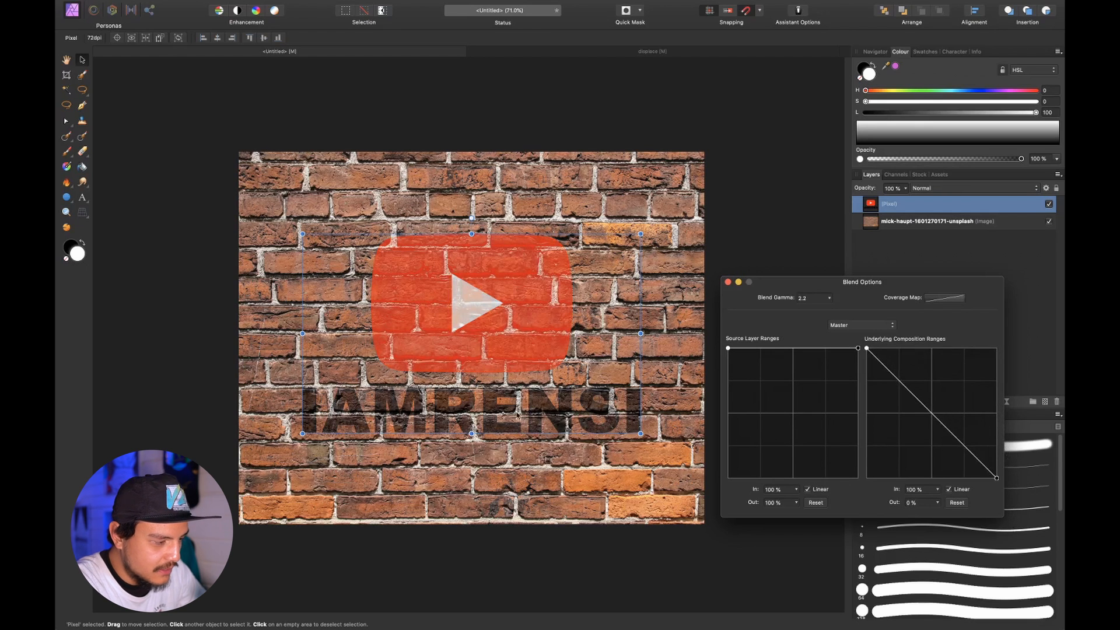
# Step: Lower the underlying composition curve's shadow end to 0% output, raise its 50% midpoint to 100%, and inspect the blended brick texture up close
pyautogui.scroll(5, 443, 399)
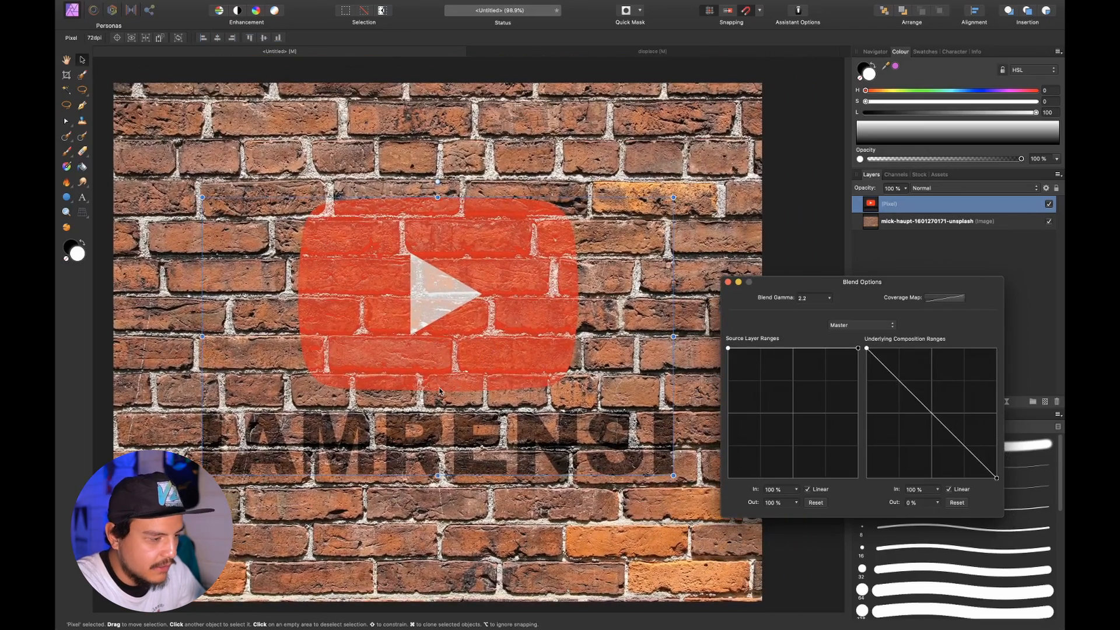
pyautogui.hscroll(-2, 440, 391)
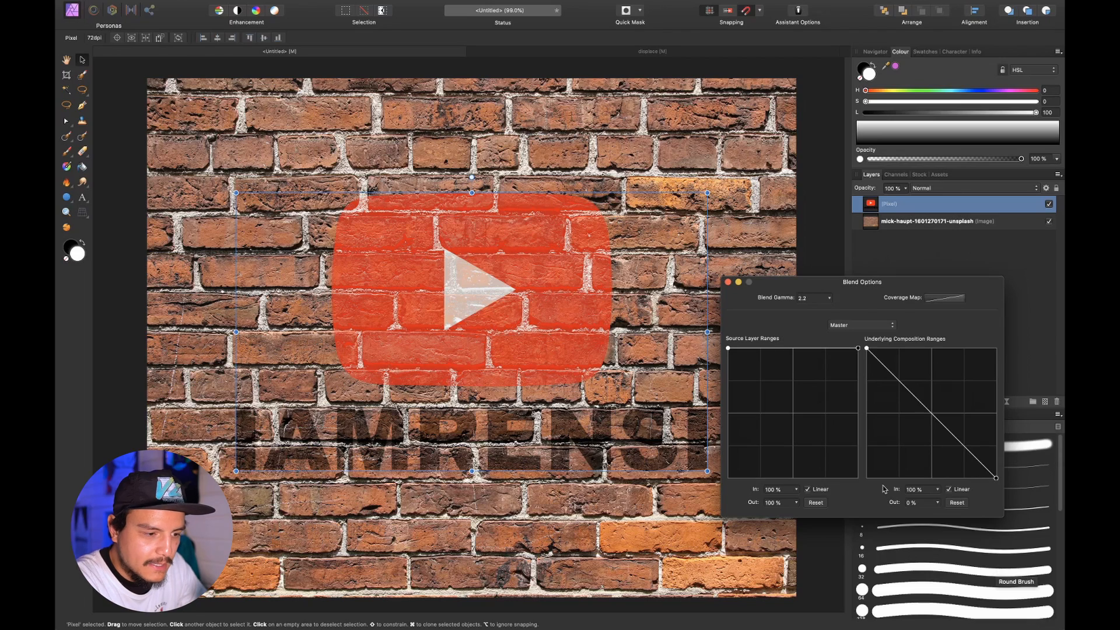
pyautogui.moveTo(867, 349); pyautogui.dragTo(867, 478)
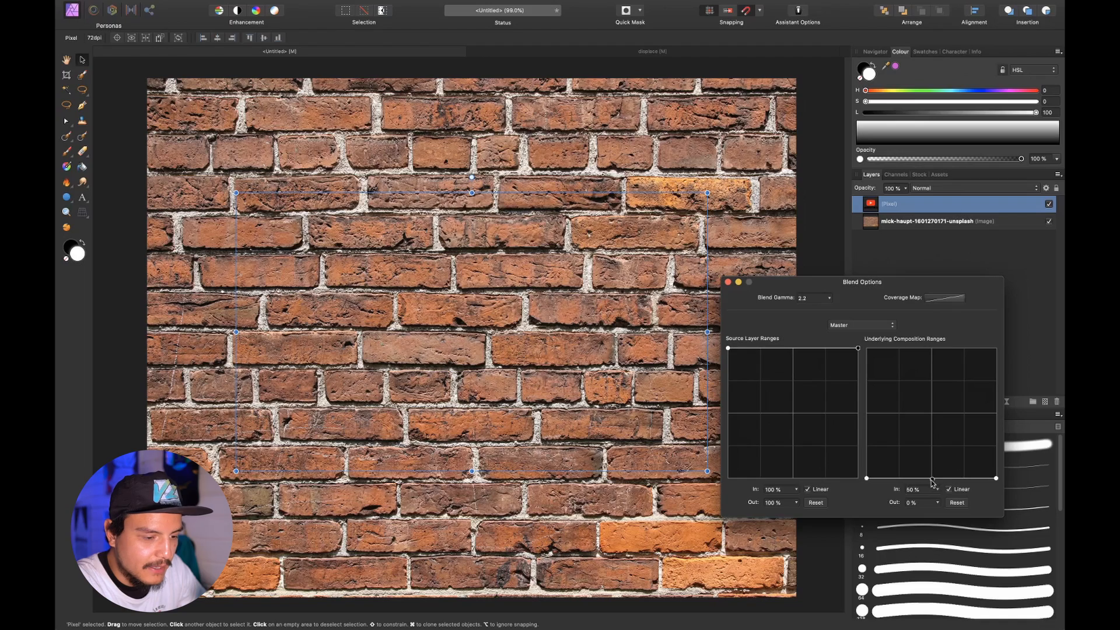
pyautogui.moveTo(933, 478); pyautogui.dragTo(932, 347)
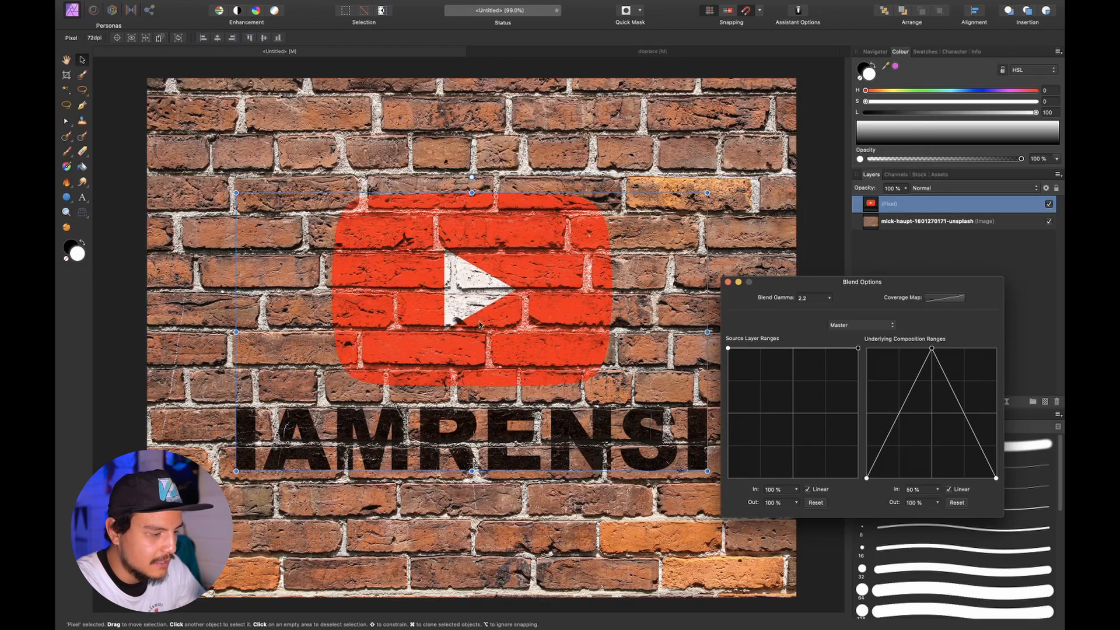
pyautogui.scroll(5, 406, 424)
pyautogui.scroll(-3, 426, 412)
pyautogui.hscroll(-2, 426, 411)
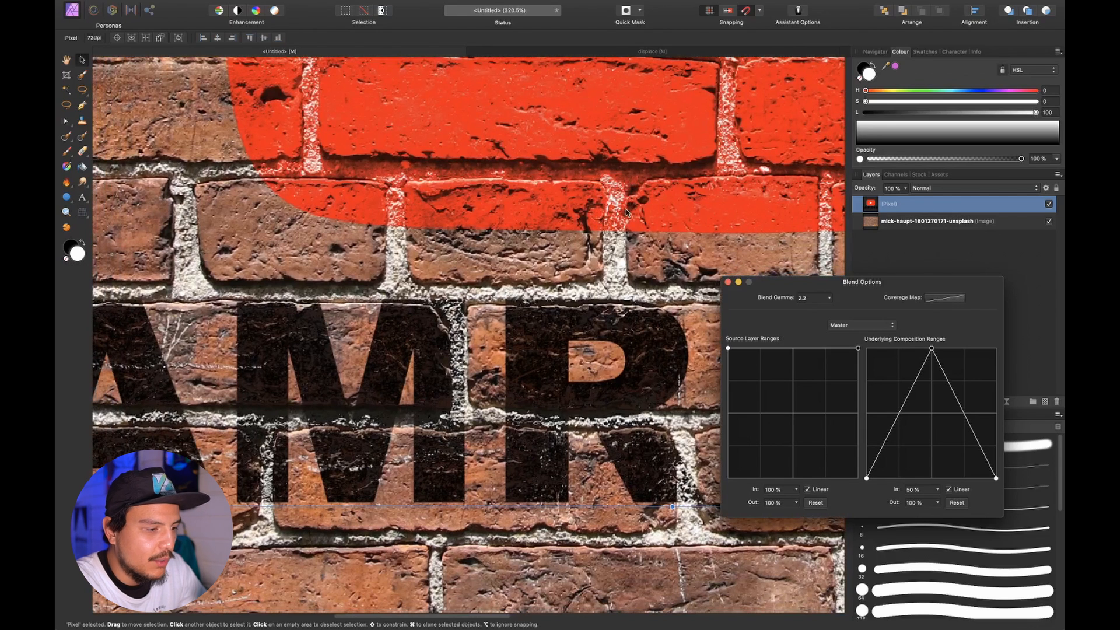
# Step: Inspect the blended logo across the brick joints and close the layer's blend options
pyautogui.scroll(8, 535, 194)
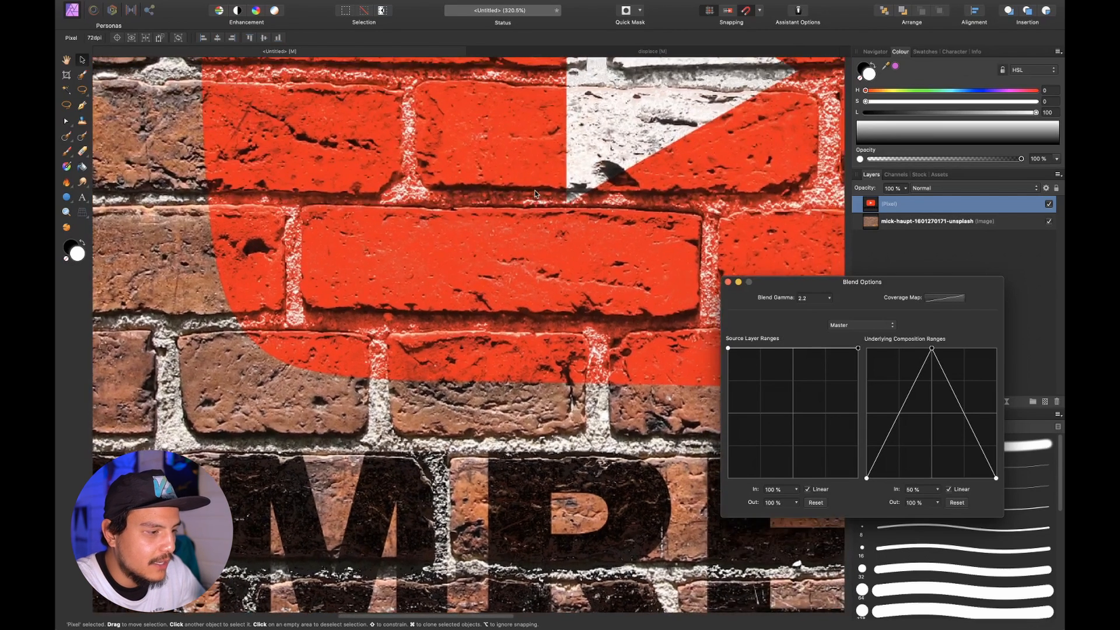
pyautogui.scroll(4, 521, 325)
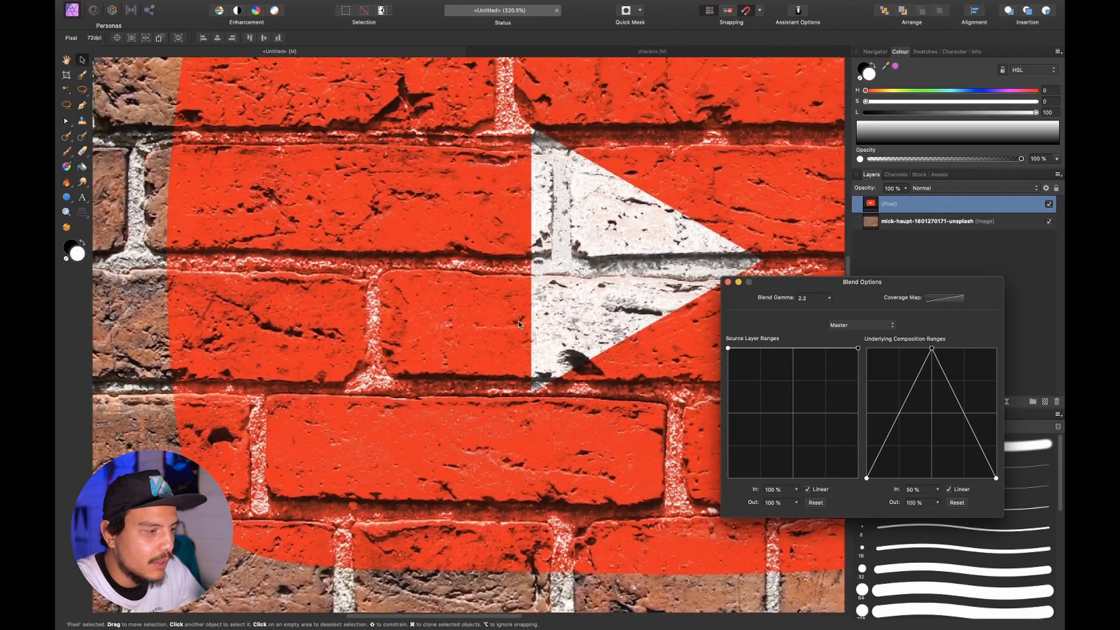
pyautogui.scroll(-6, 457, 251)
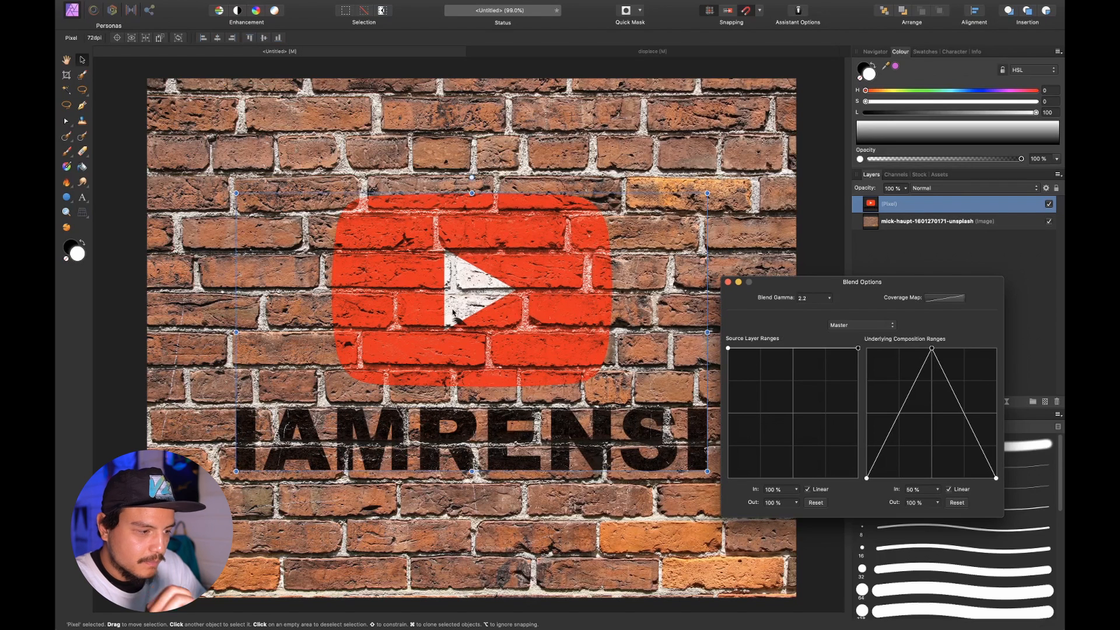
pyautogui.click(728, 282)
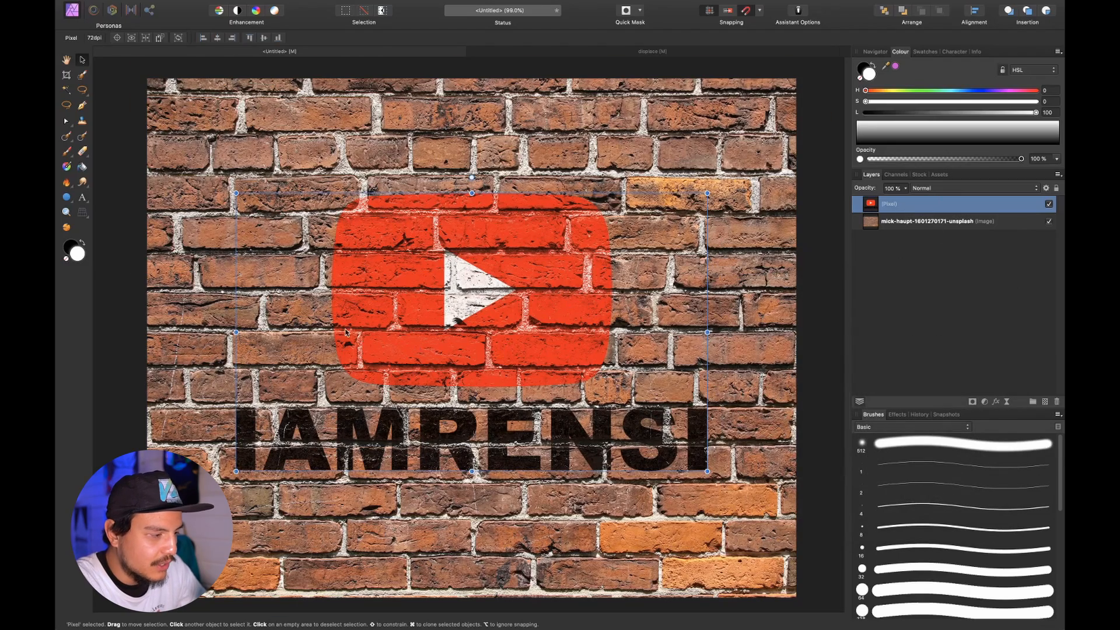
# Step: Examine up close how the logo's edge crosses the bricks and mortar, and return to the whole image
pyautogui.scroll(5, 346, 333)
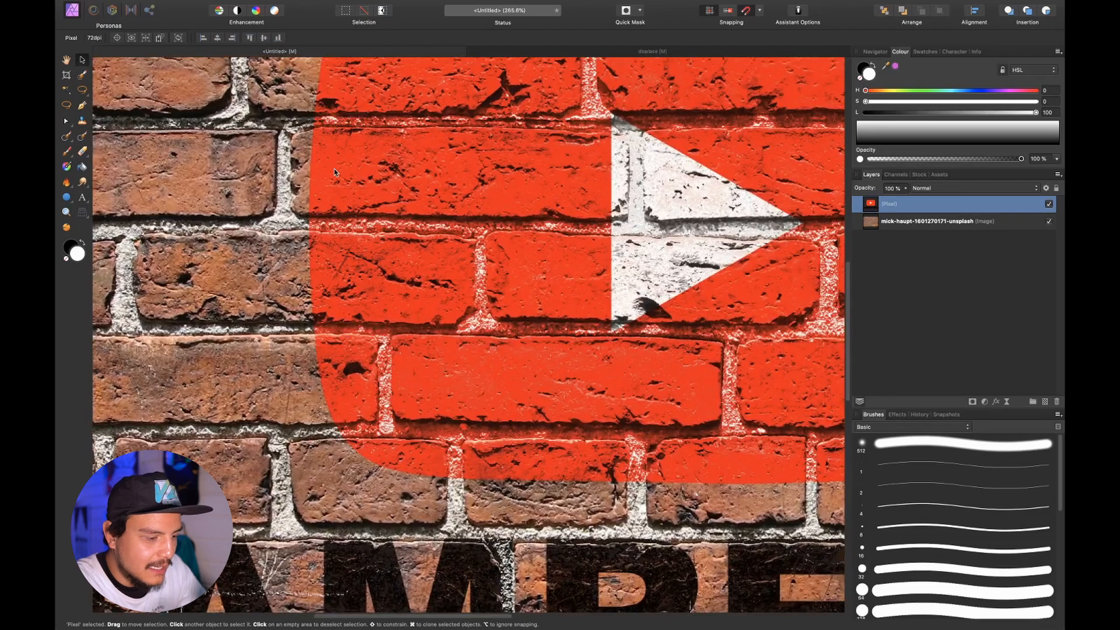
pyautogui.scroll(6, 334, 171)
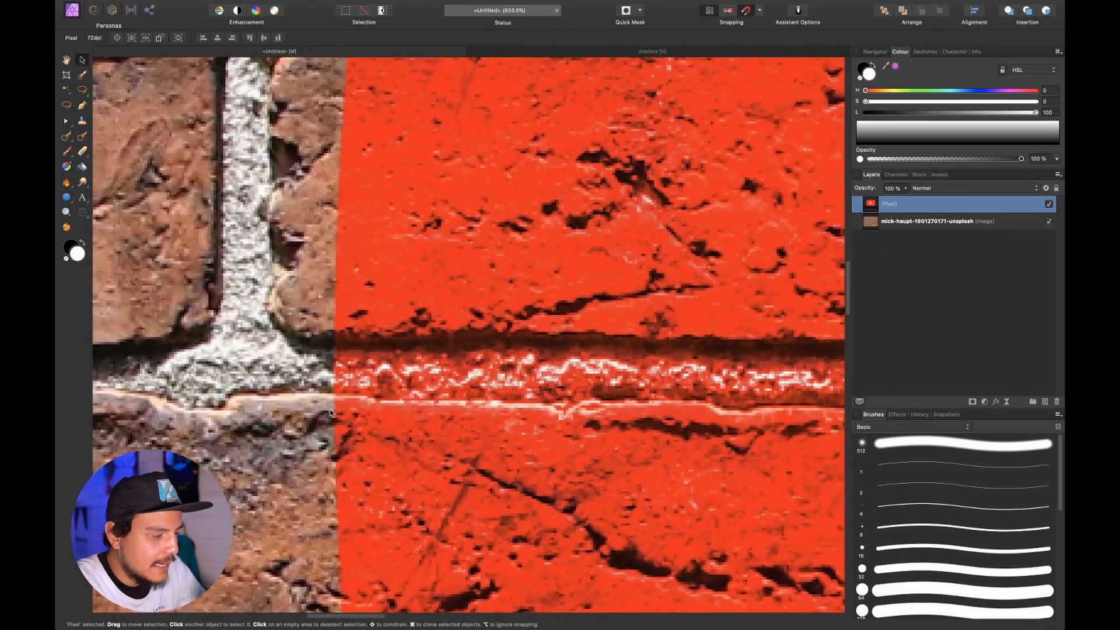
pyautogui.scroll(-6, 330, 404)
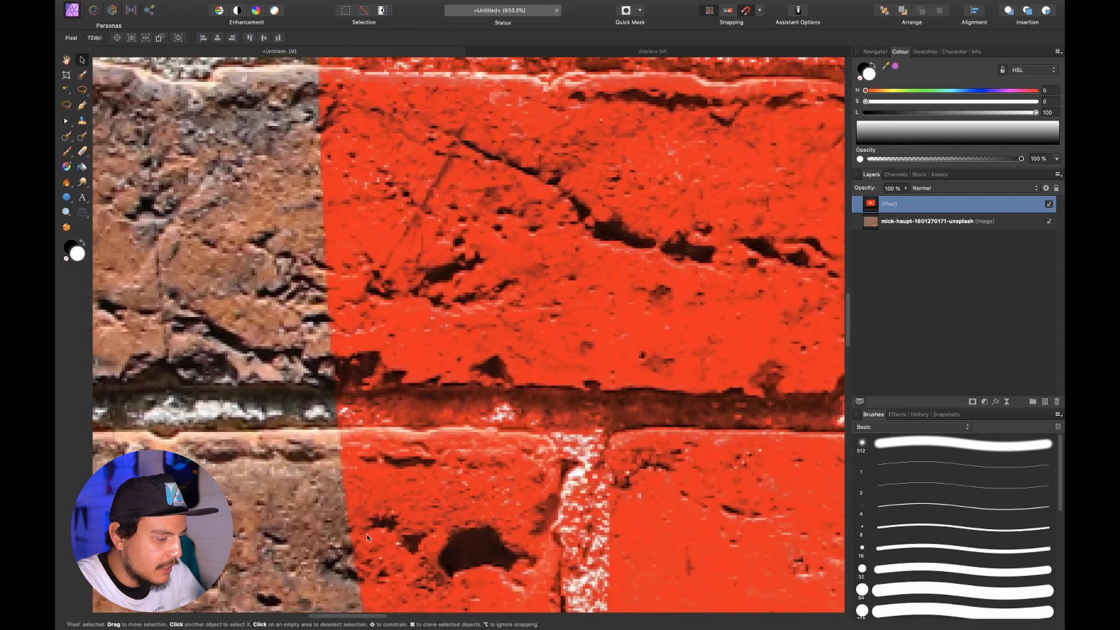
pyautogui.scroll(-5, 365, 540)
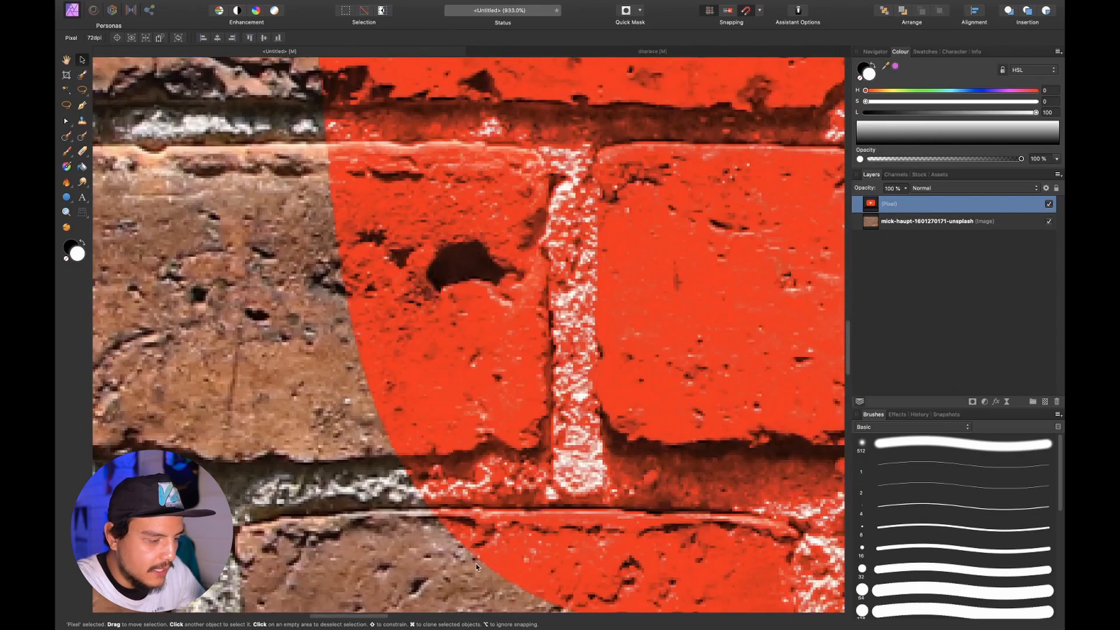
pyautogui.scroll(-2, 476, 566)
pyautogui.hscroll(2, 476, 566)
pyautogui.press('super+0')
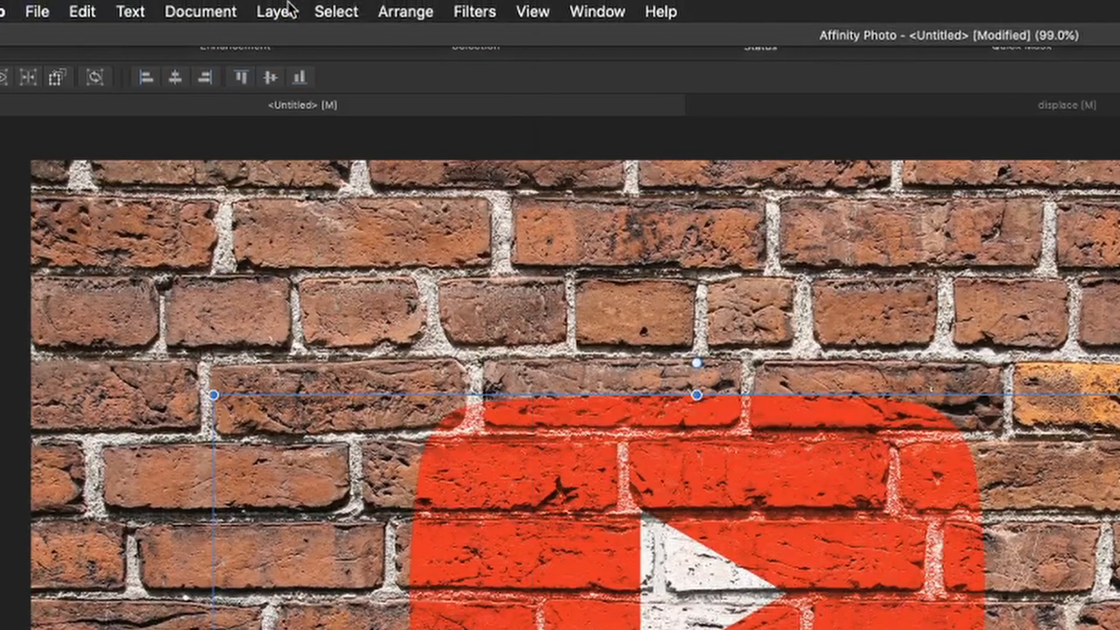
# Step: Add a live Displace filter to the logo pixel layer and load its map from the layers beneath
pyautogui.click(269, 5)
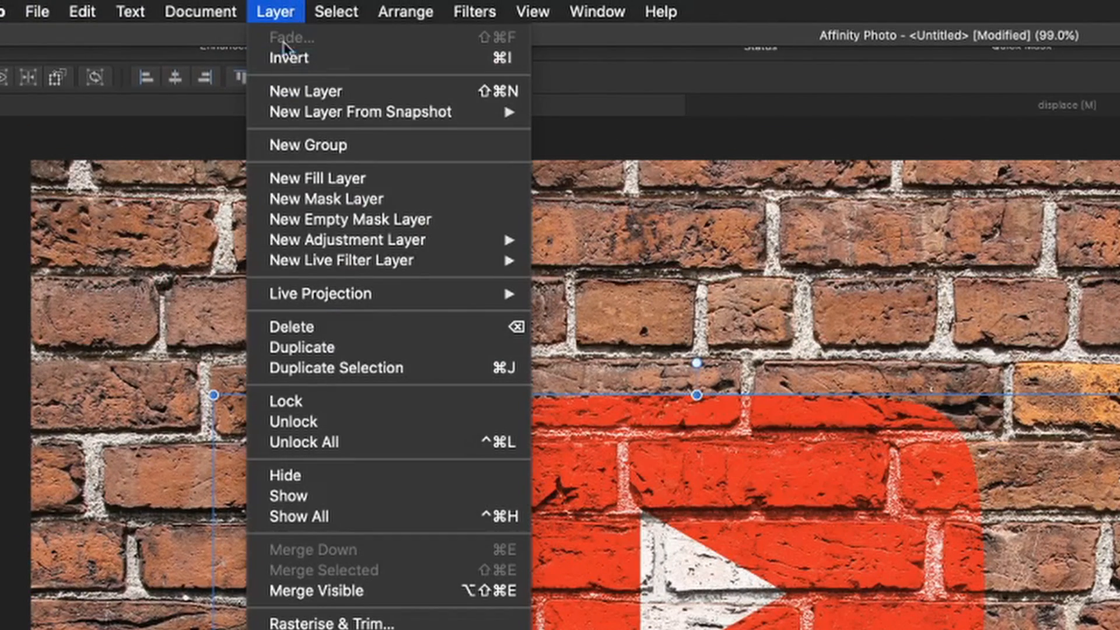
pyautogui.moveTo(331, 263)
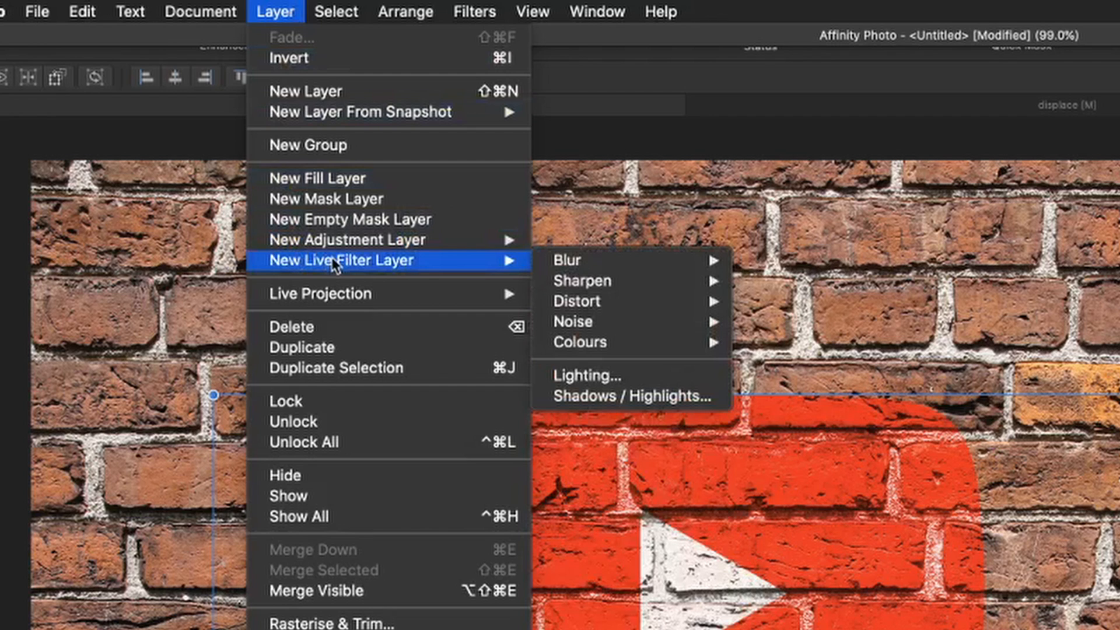
pyautogui.moveTo(631, 309)
pyautogui.click(785, 363)
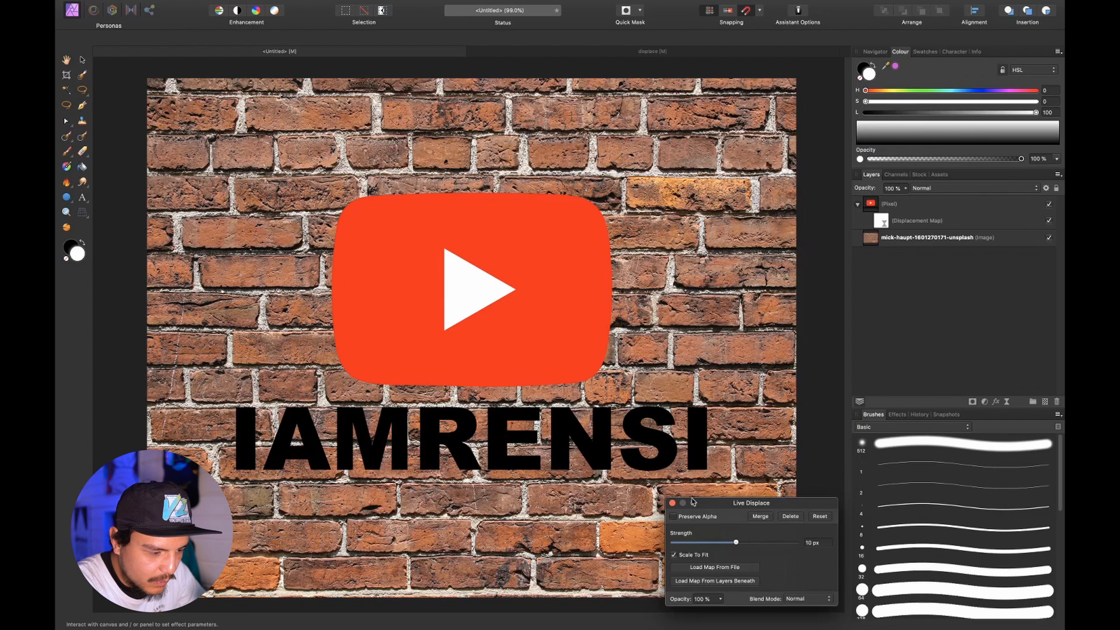
pyautogui.click(708, 581)
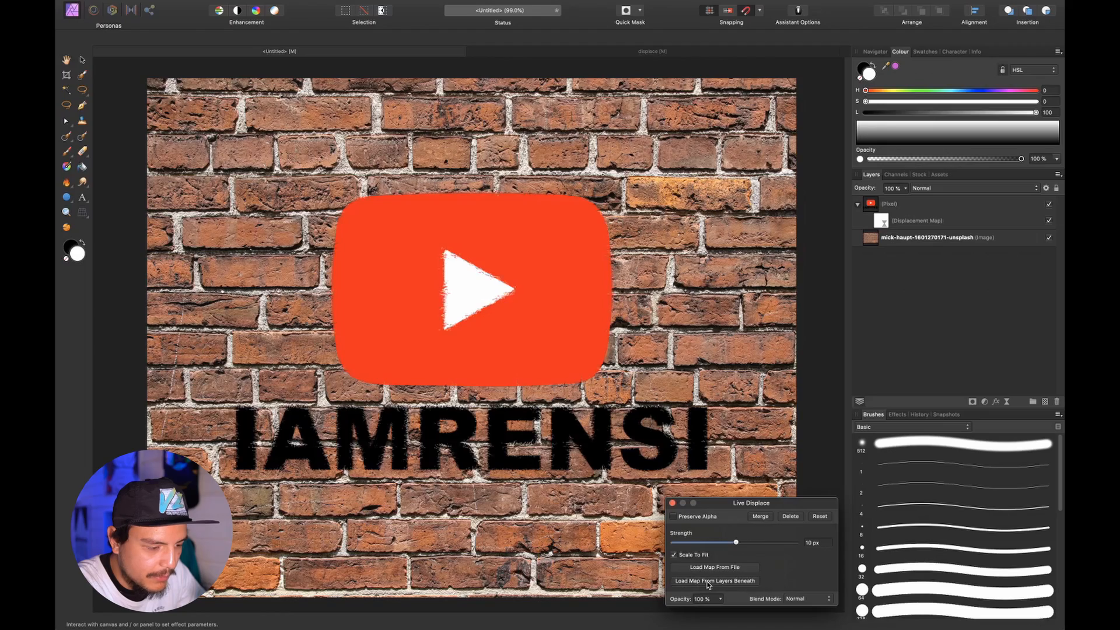
# Step: Try a displacement strength of 486.5 px on the logo and text, and view the whole image
pyautogui.scroll(5, 426, 313)
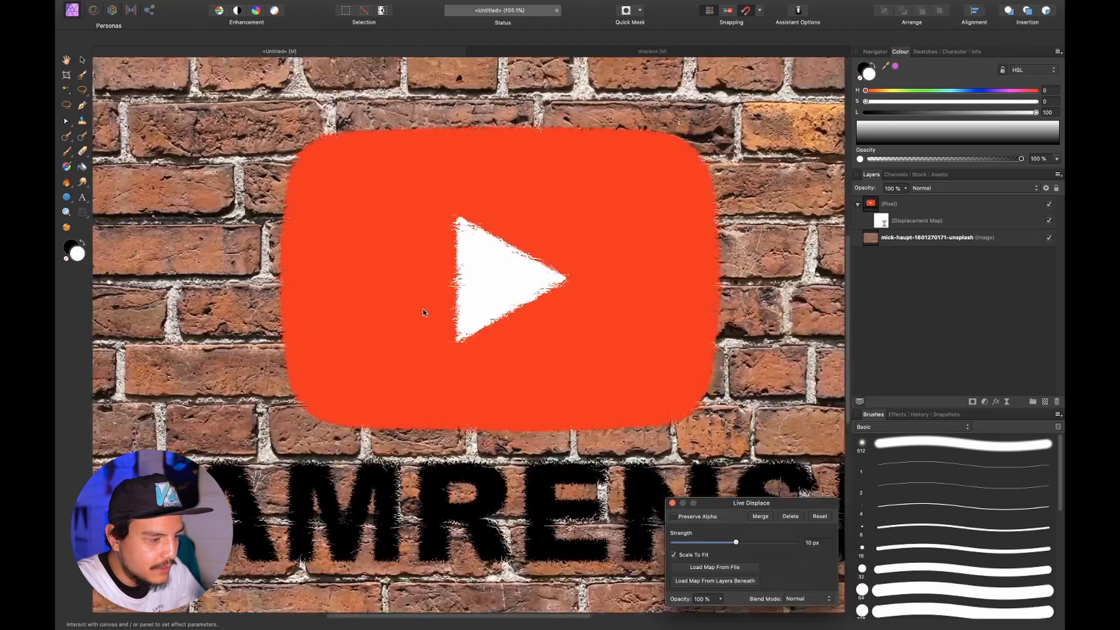
pyautogui.scroll(-3, 300, 229)
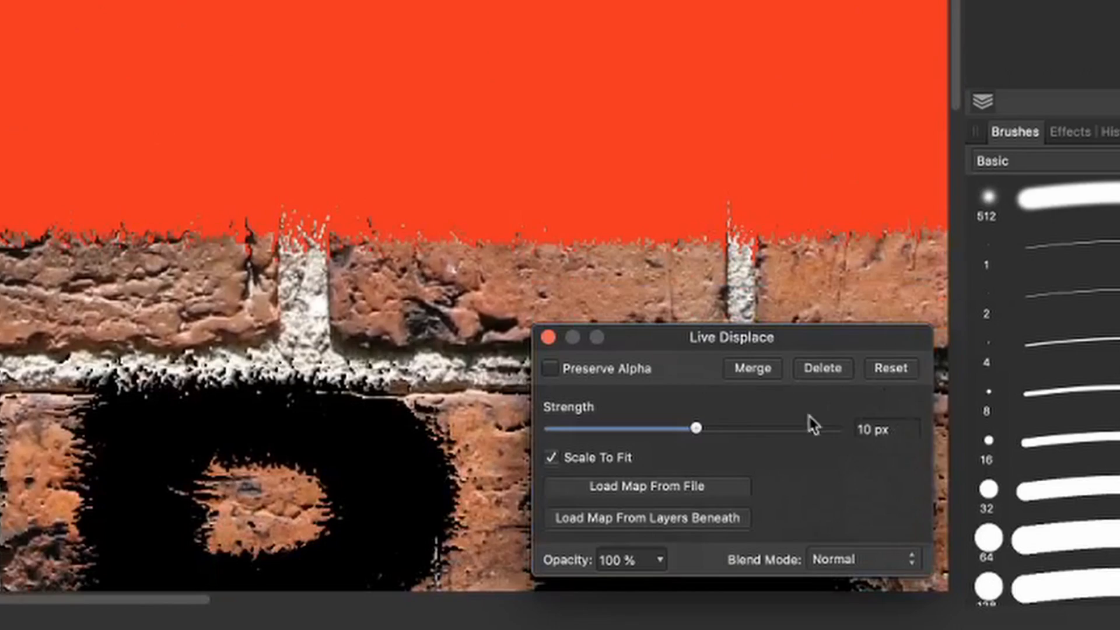
pyautogui.moveTo(696, 428); pyautogui.dragTo(831, 430)
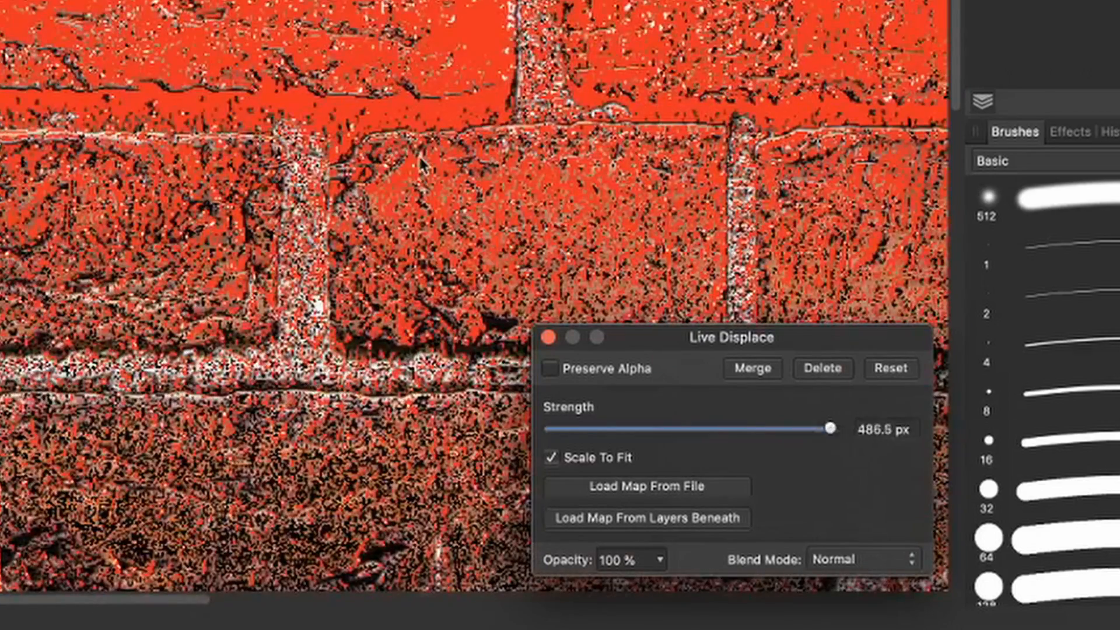
pyautogui.press('super+0')
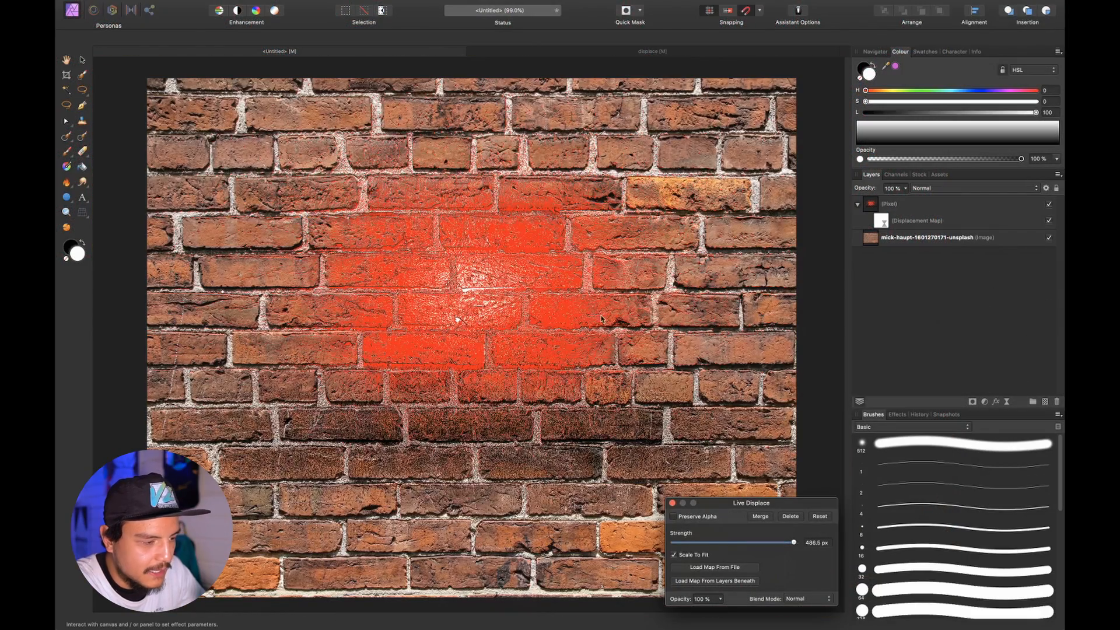
# Step: Set the displacement strength to 4 px, check the logo's edges up close, and close the filter settings
pyautogui.moveTo(766, 546); pyautogui.dragTo(743, 542)
pyautogui.click(820, 543)
pyautogui.write('4')
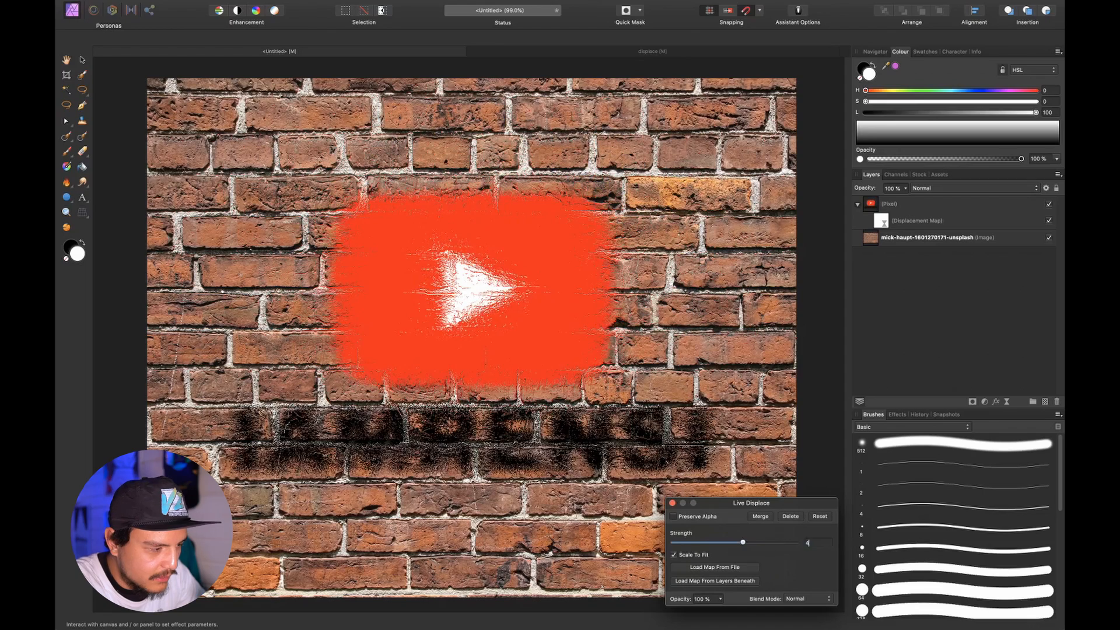
pyautogui.press('Return')
pyautogui.click(542, 340)
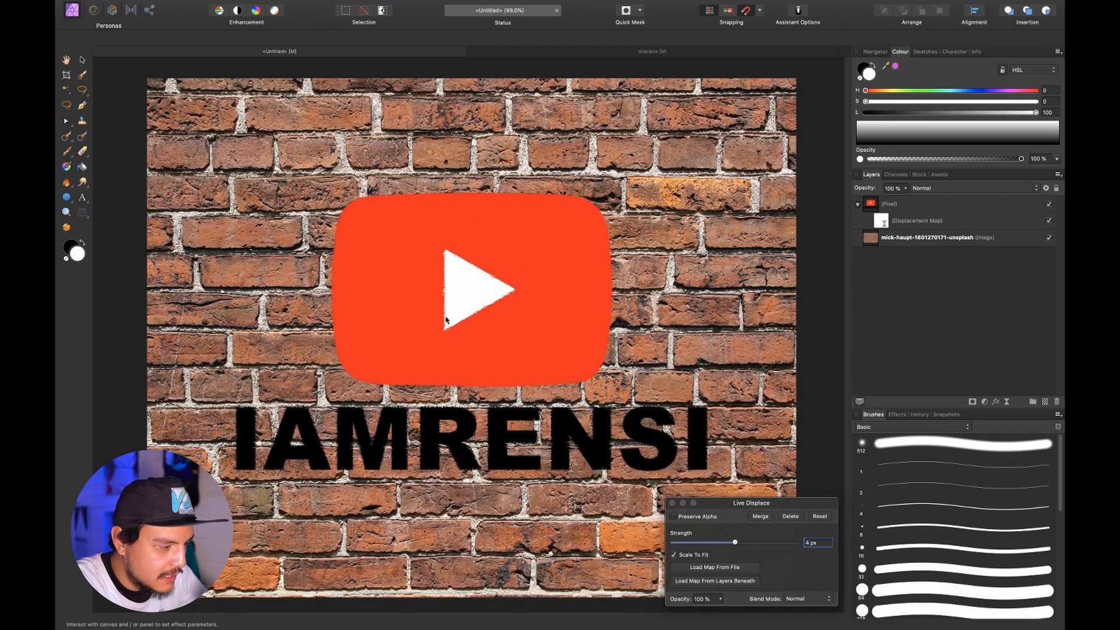
pyautogui.scroll(5, 446, 320)
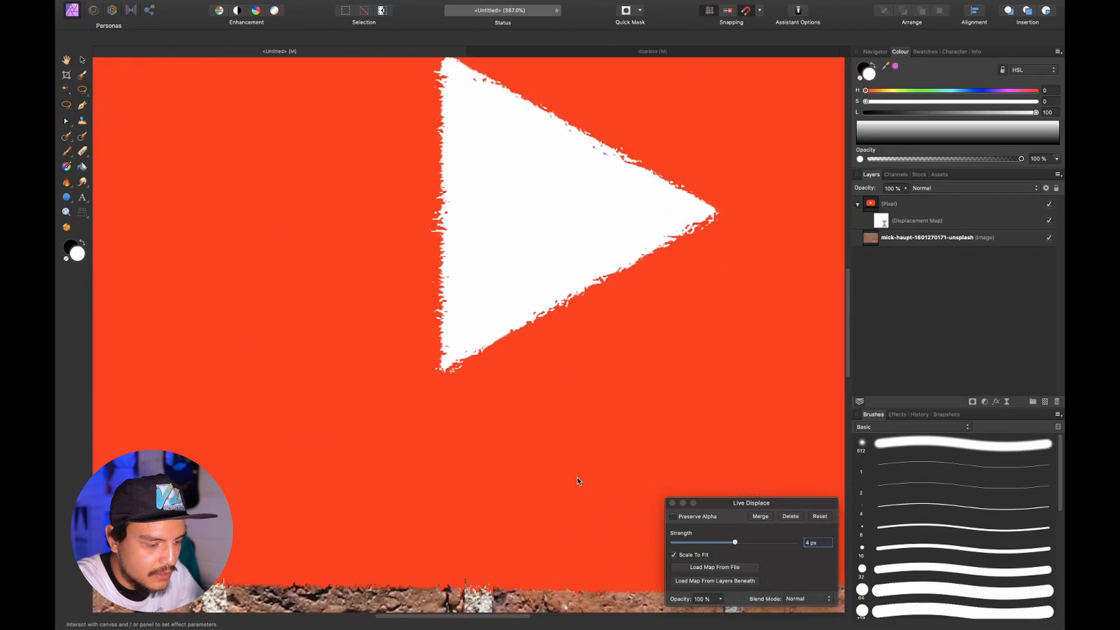
pyautogui.click(672, 503)
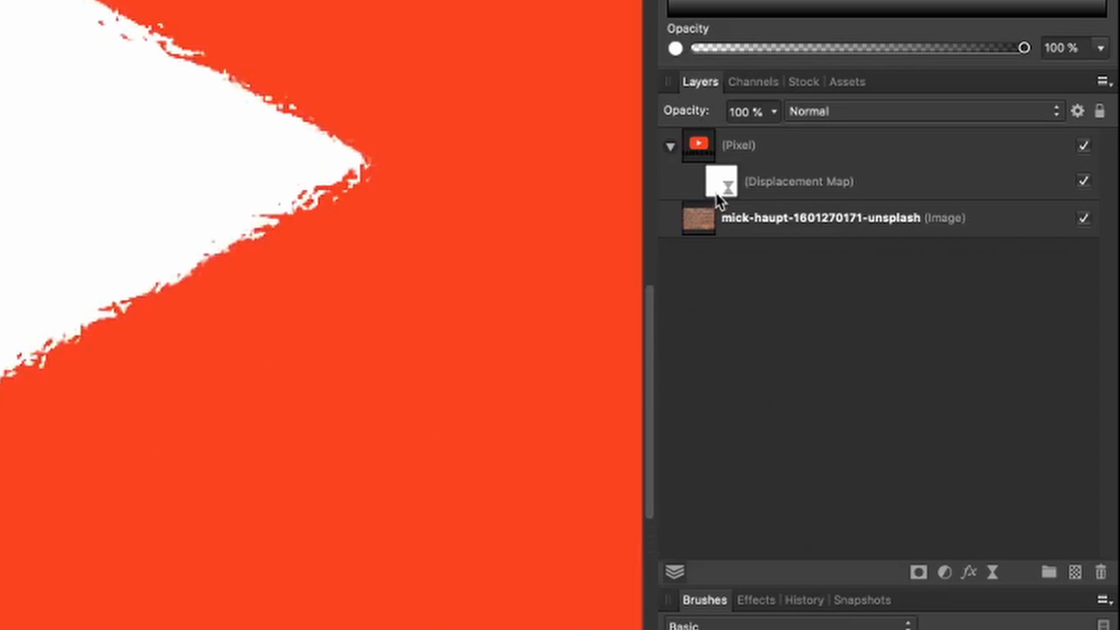
# Step: Check the pixel layer's blend ranges, close them, and rasterise the layer together with its nested displacement map
pyautogui.press('super+0')
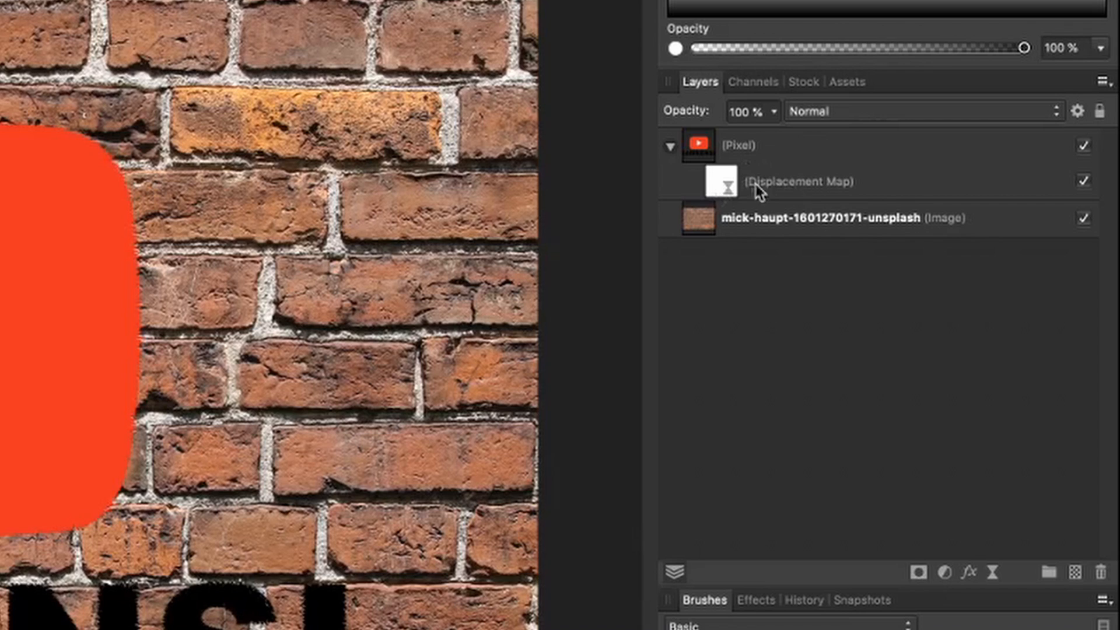
pyautogui.click(768, 148)
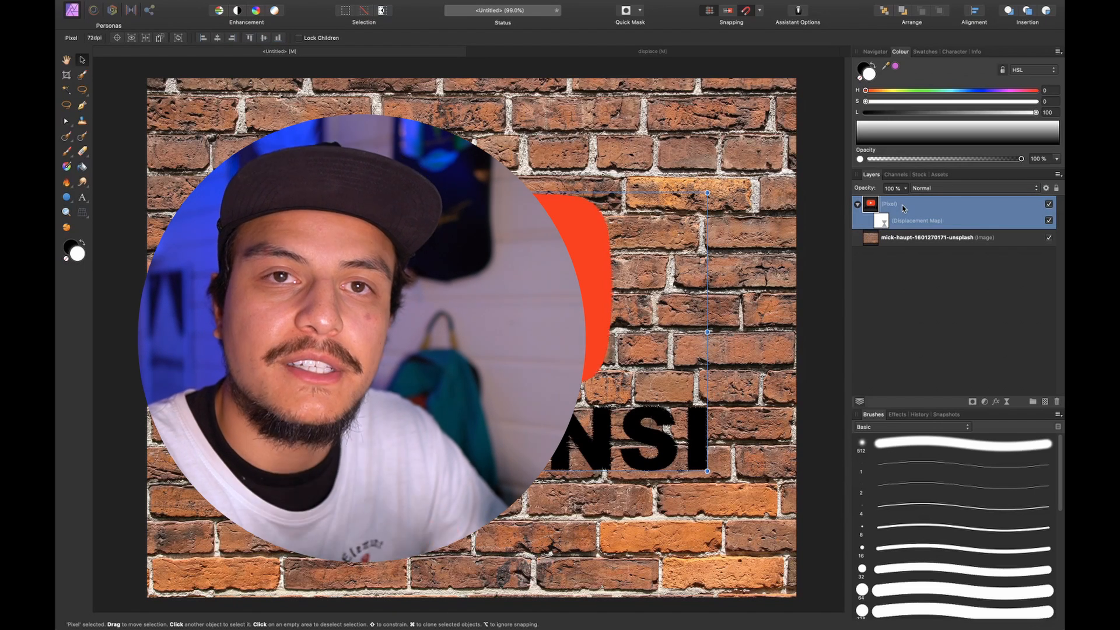
pyautogui.click(1046, 188)
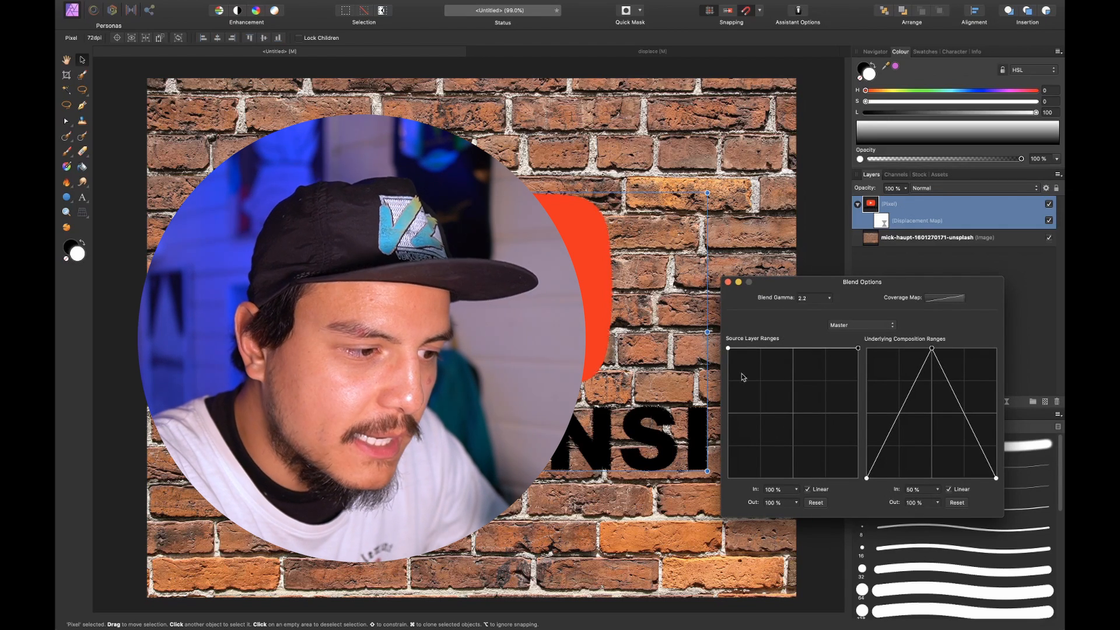
pyautogui.click(728, 282)
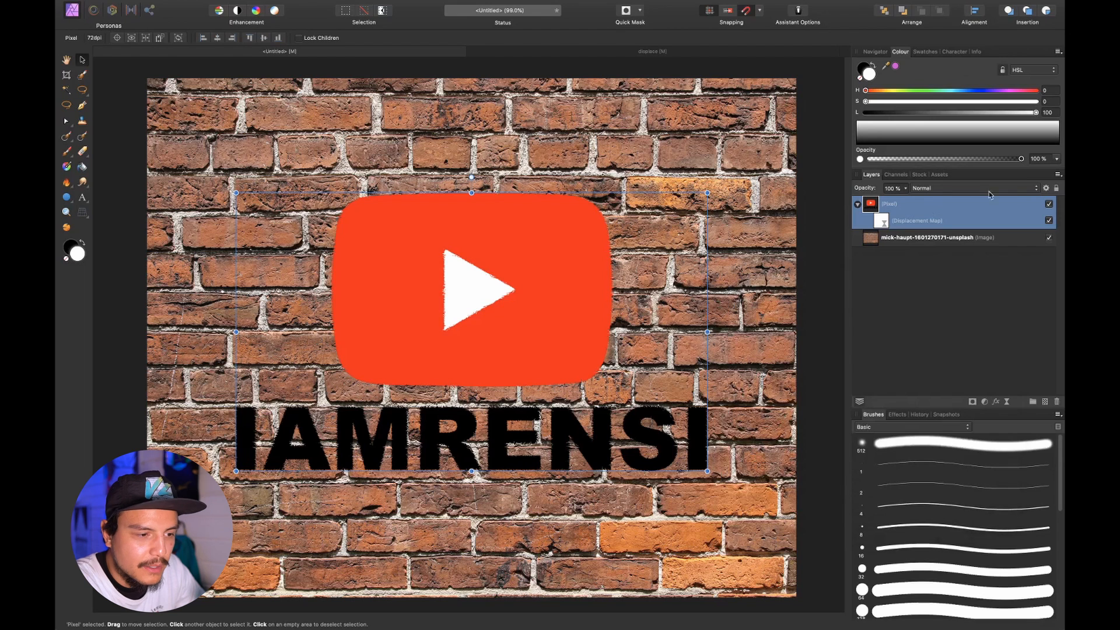
pyautogui.rightClick(915, 208)
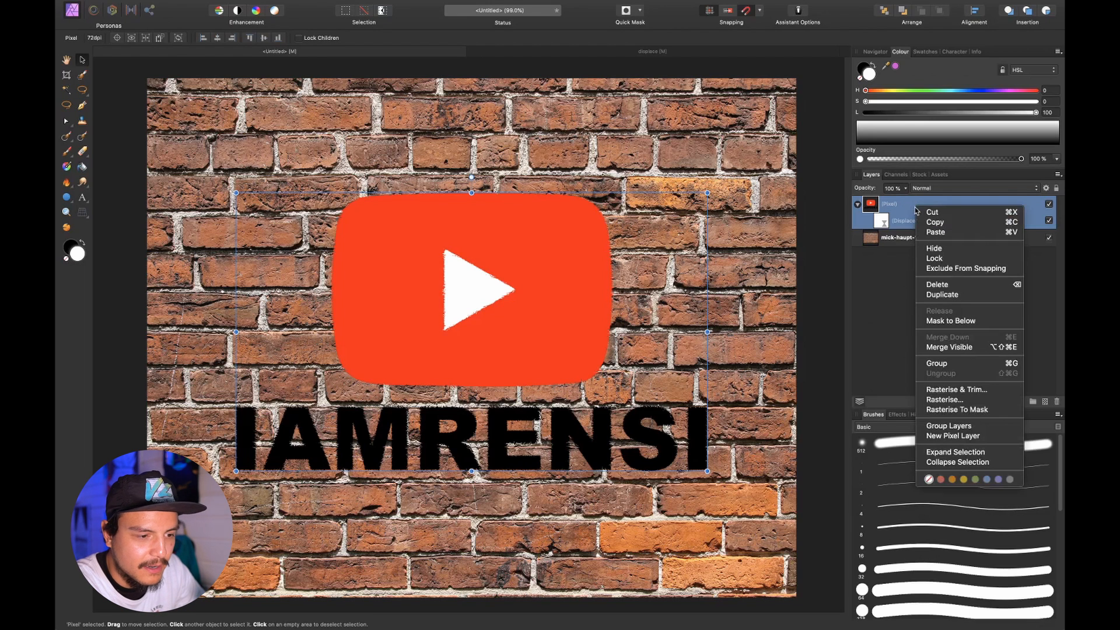
pyautogui.click(944, 401)
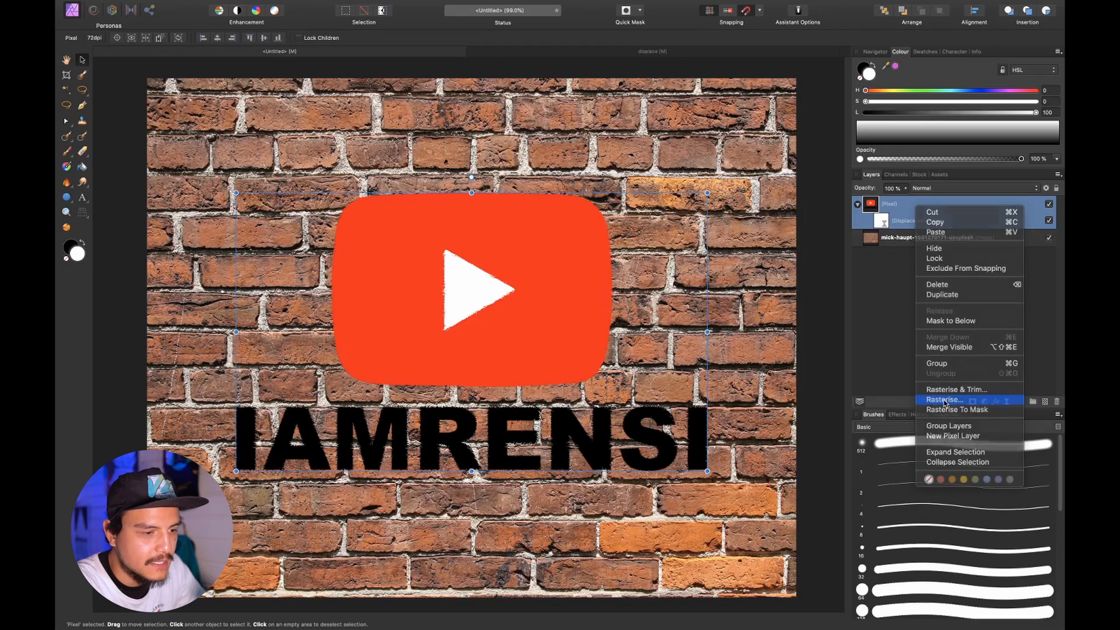
# Step: Examine the displaced logo edges on the brick texture up close and return to the whole image
pyautogui.scroll(5, 402, 293)
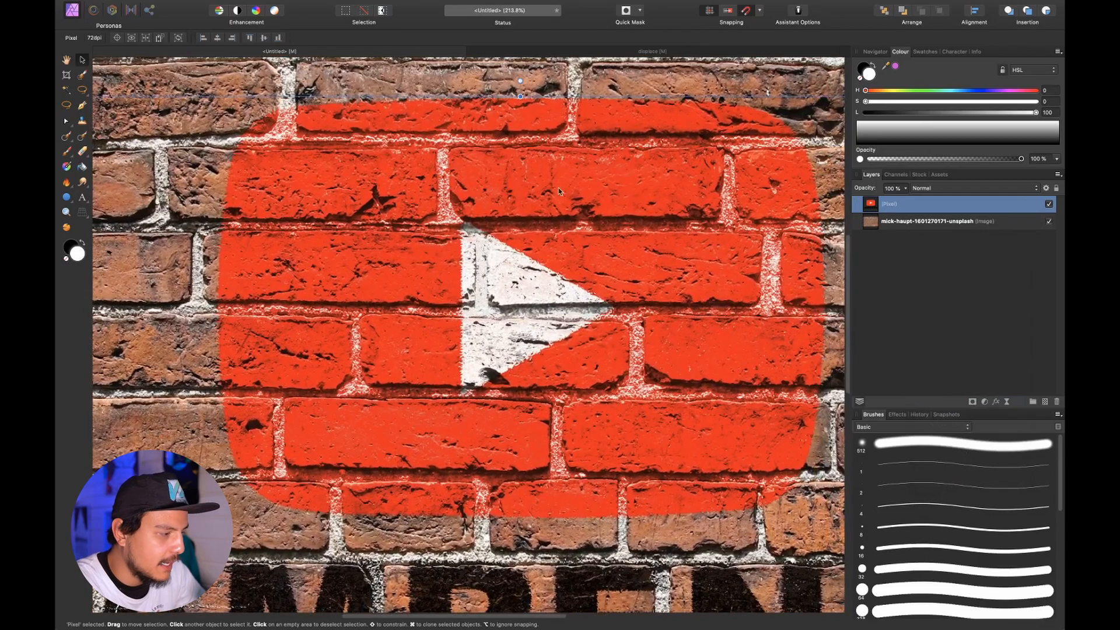
pyautogui.scroll(6, 204, 257)
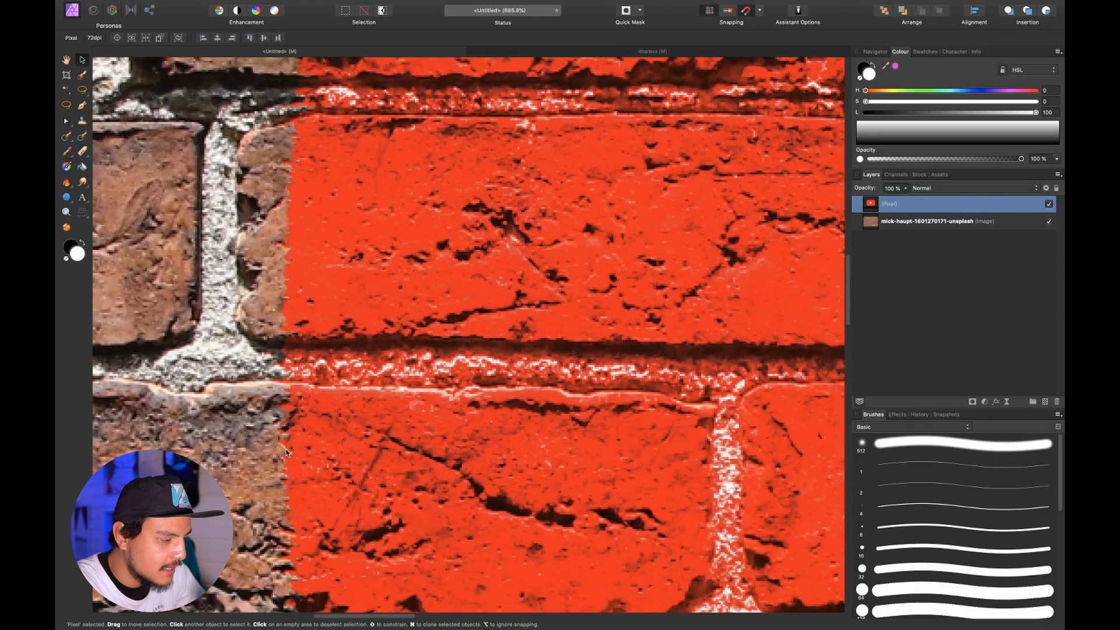
pyautogui.scroll(-4, 286, 452)
pyautogui.scroll(-9, 299, 488)
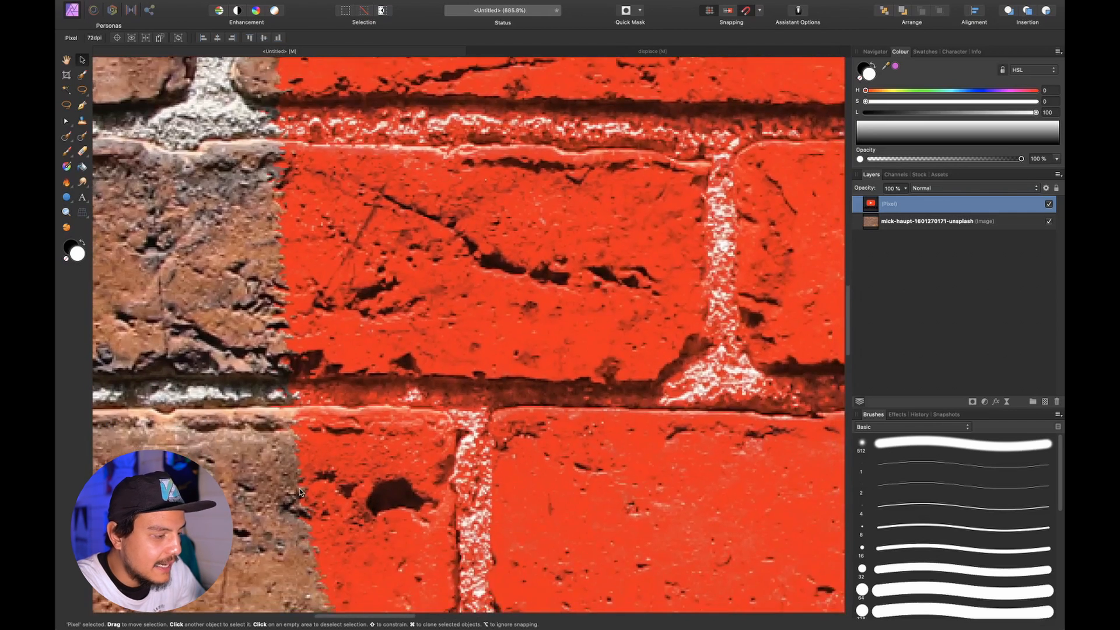
pyautogui.scroll(-15, 299, 492)
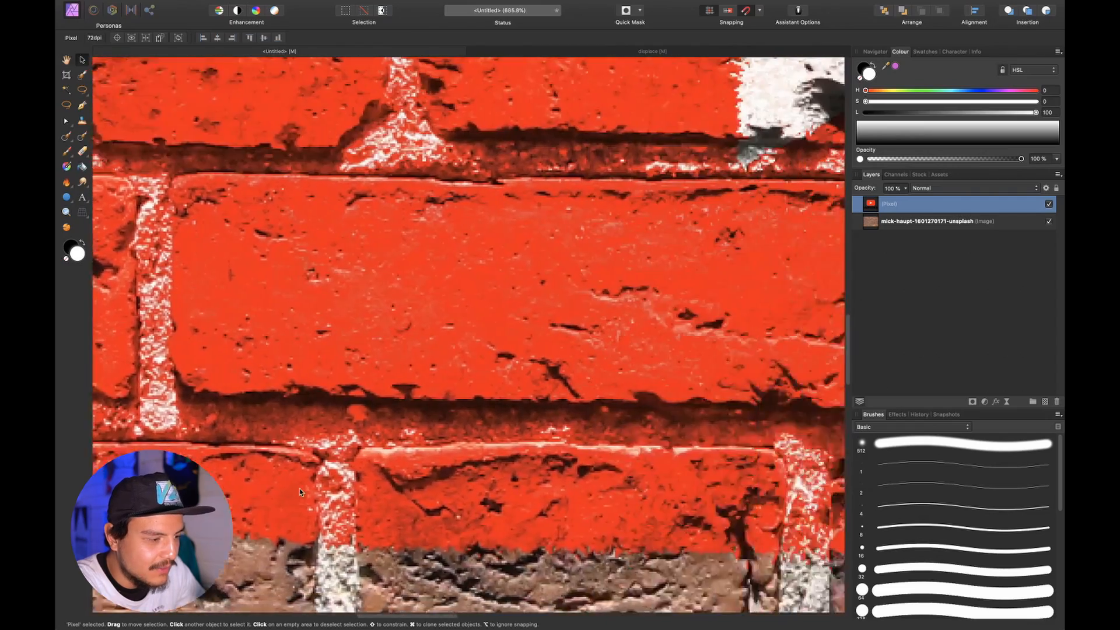
pyautogui.press('super+0')
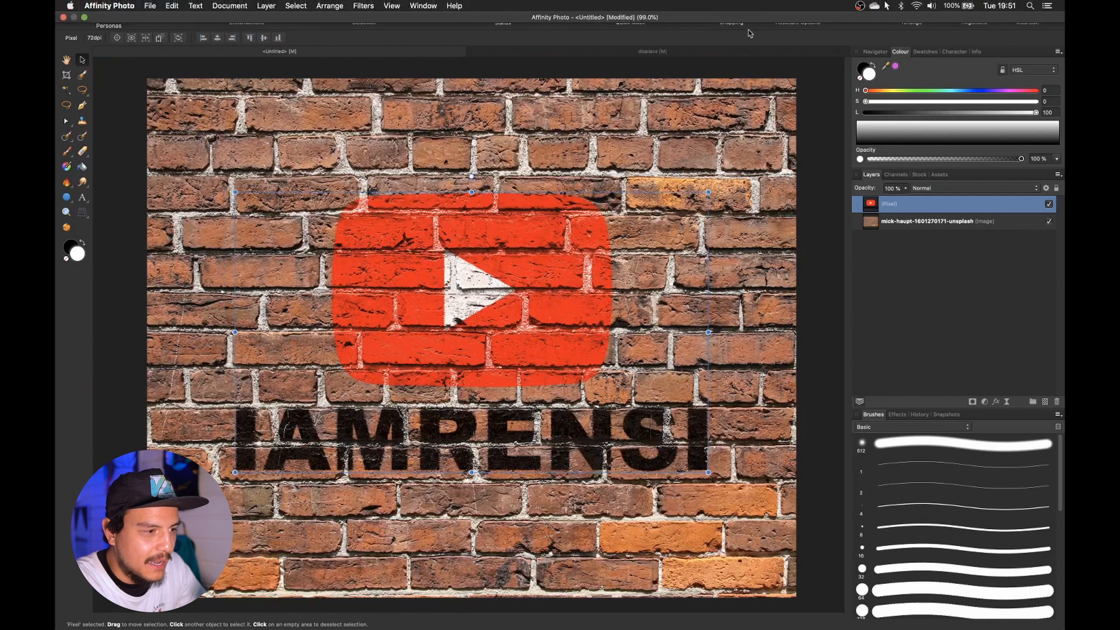
# Step: Open the displace fabric document, switch to the browser, and copy the large YouTube logo image from the search results
pyautogui.click(653, 51)
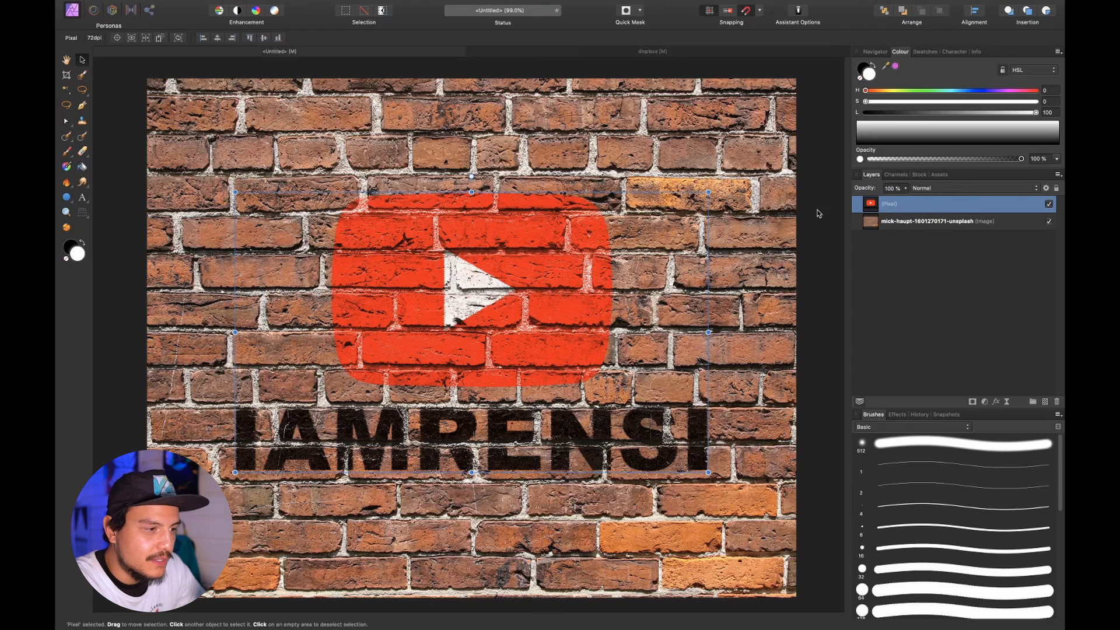
pyautogui.click(620, 52)
pyautogui.hotkey('ctrl', 'Right')
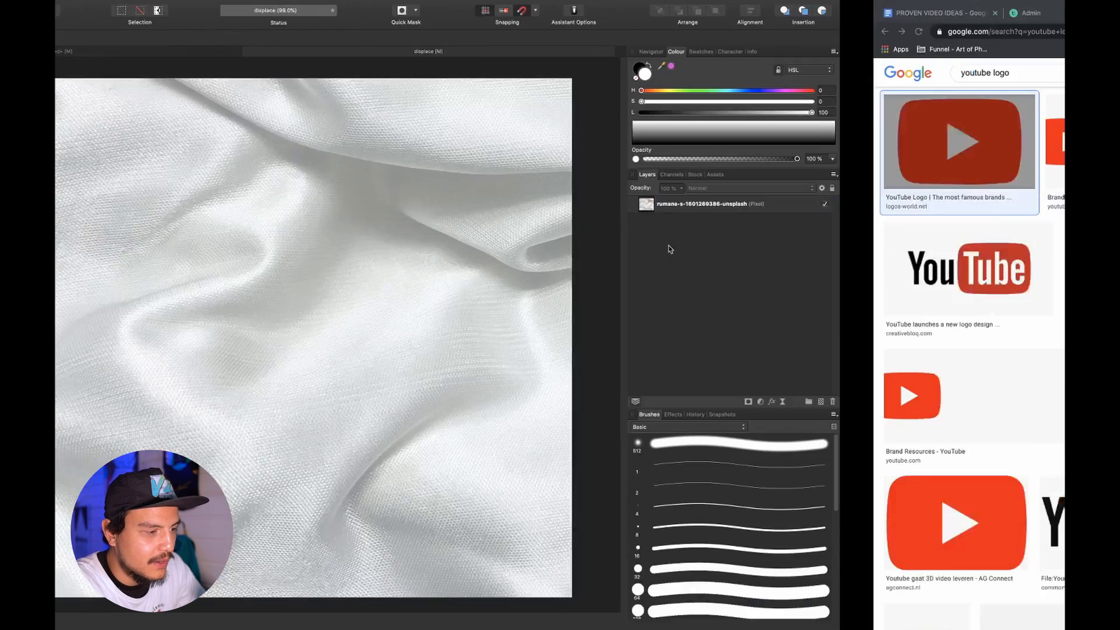
pyautogui.rightClick(752, 204)
pyautogui.click(783, 290)
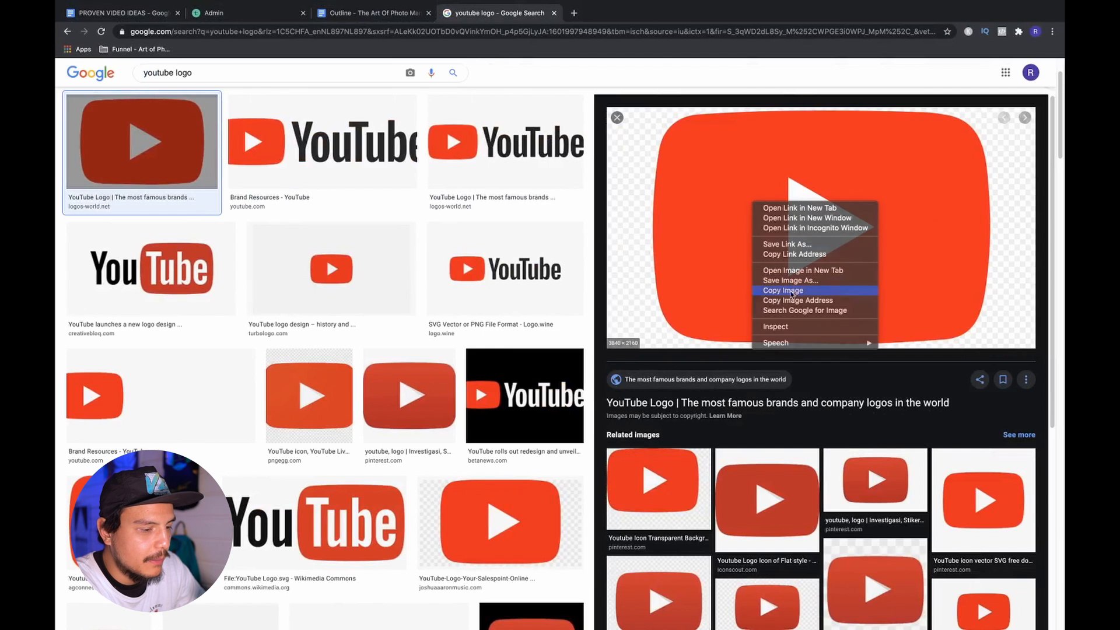
# Step: Switch back to Affinity Photo, paste the copied YouTube logo, scale it down and place it just above the middle of the fabric
pyautogui.hotkey('ctrl', 'Left')
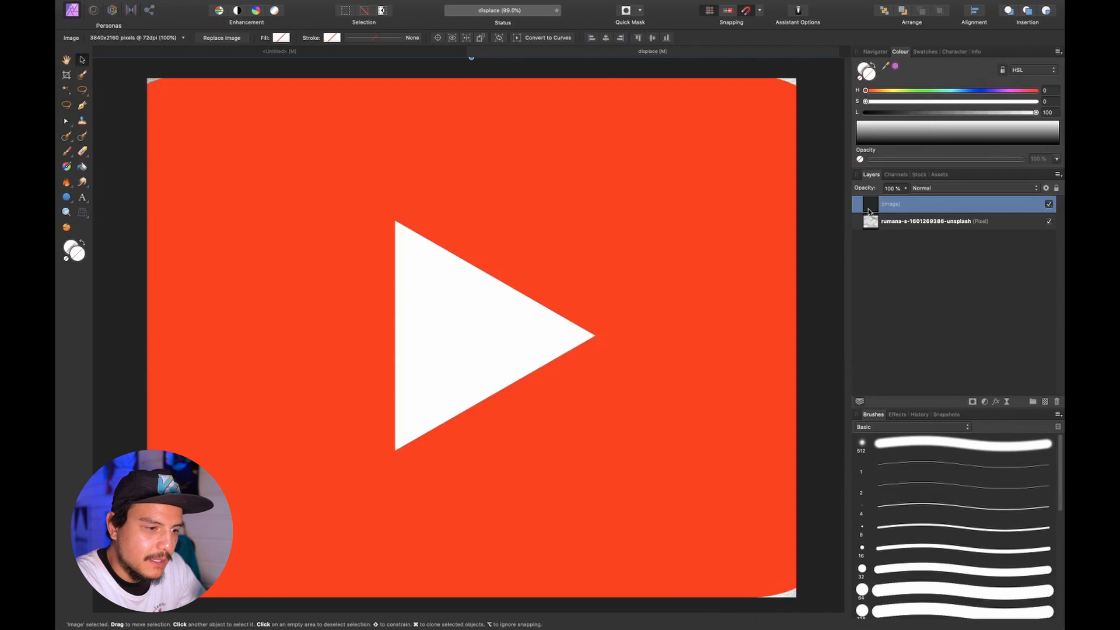
pyautogui.press('super+minus')
pyautogui.moveTo(826, 136); pyautogui.dragTo(626, 321)
pyautogui.moveTo(483, 348); pyautogui.dragTo(482, 301)
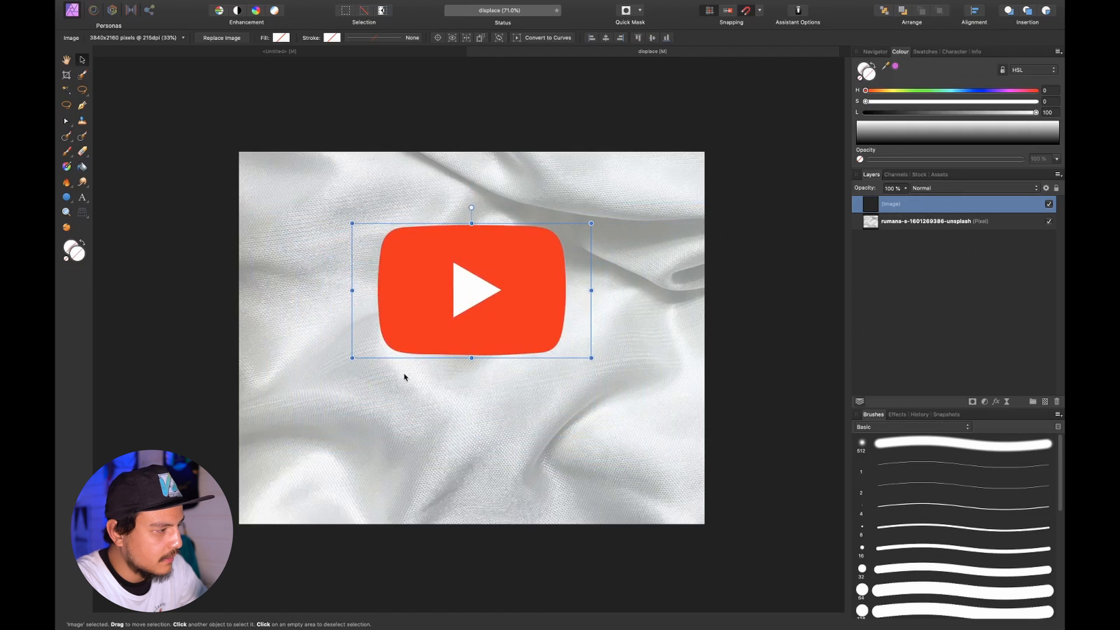
# Step: Add the artistic text SUBSCRIBE in black Arial Black below the YouTube logo
pyautogui.press('t')
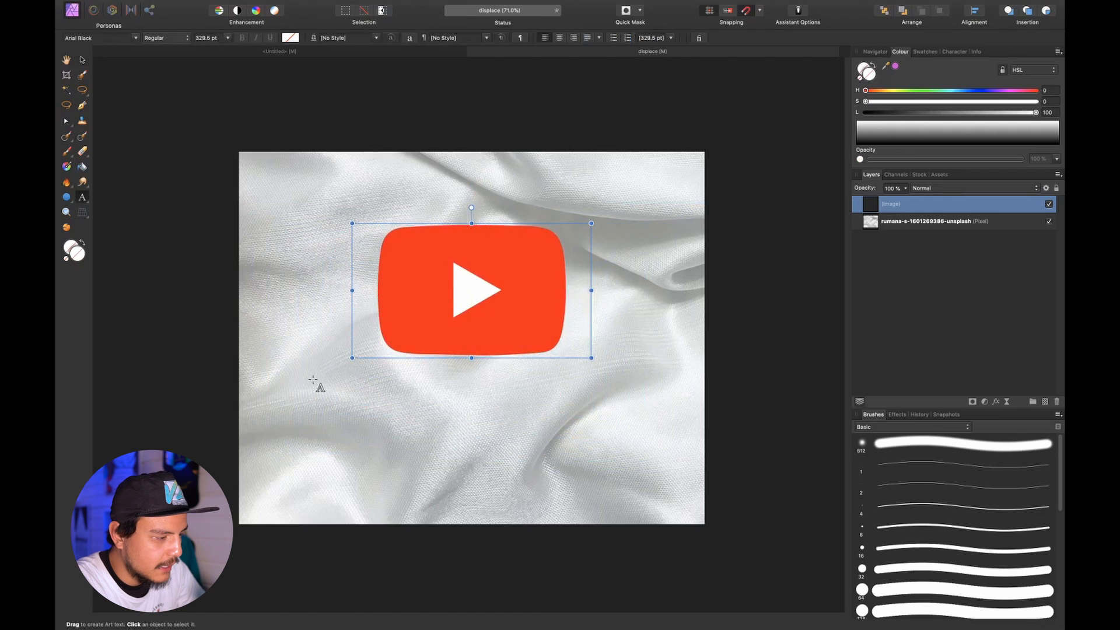
pyautogui.moveTo(318, 380); pyautogui.dragTo(365, 430)
pyautogui.write('I')
pyautogui.press('BackSpace')
pyautogui.write('SUBSCRI')
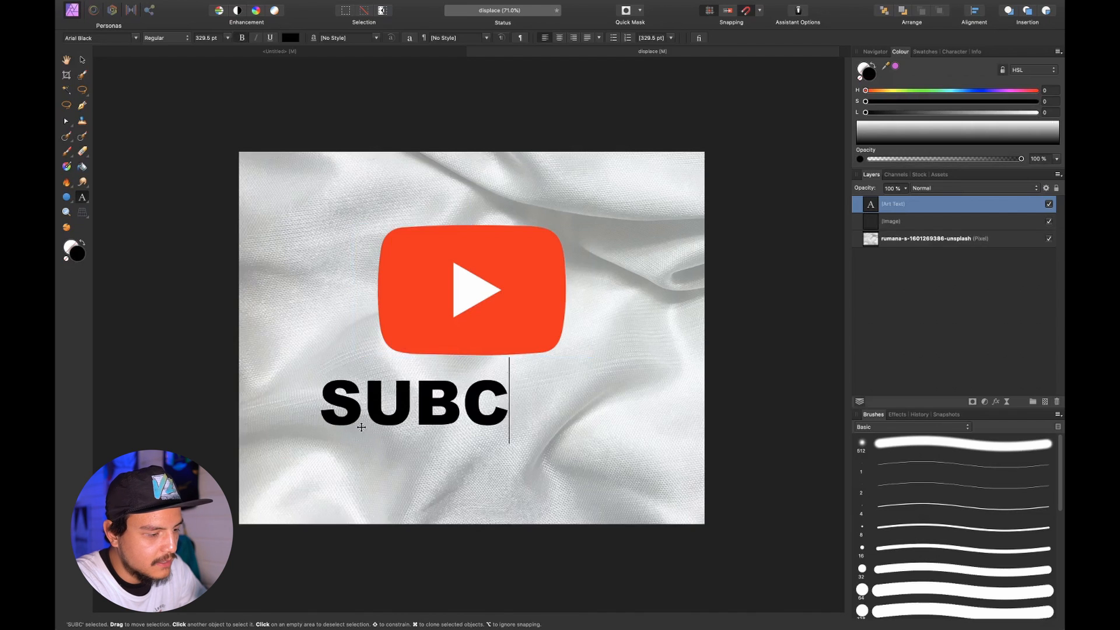
pyautogui.write('BE')
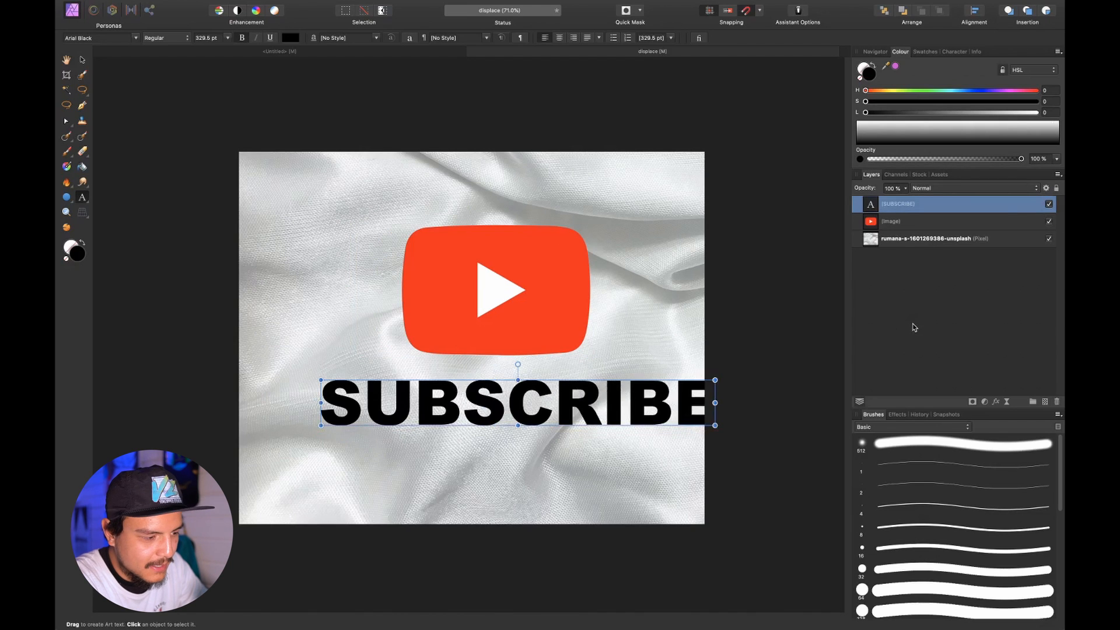
# Step: Align the logo and the SUBSCRIBE text horizontally to each other's centres
pyautogui.click(913, 327)
pyautogui.click(890, 222)
pyautogui.keyDown('shift'); pyautogui.click(886, 204); pyautogui.keyUp('shift')
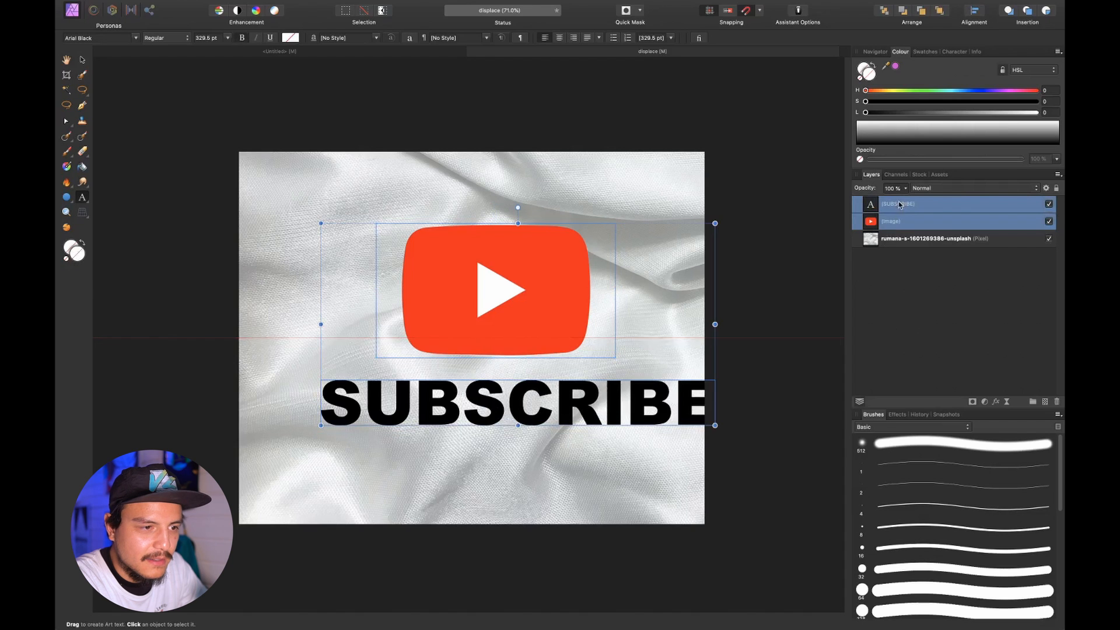
pyautogui.click(978, 17)
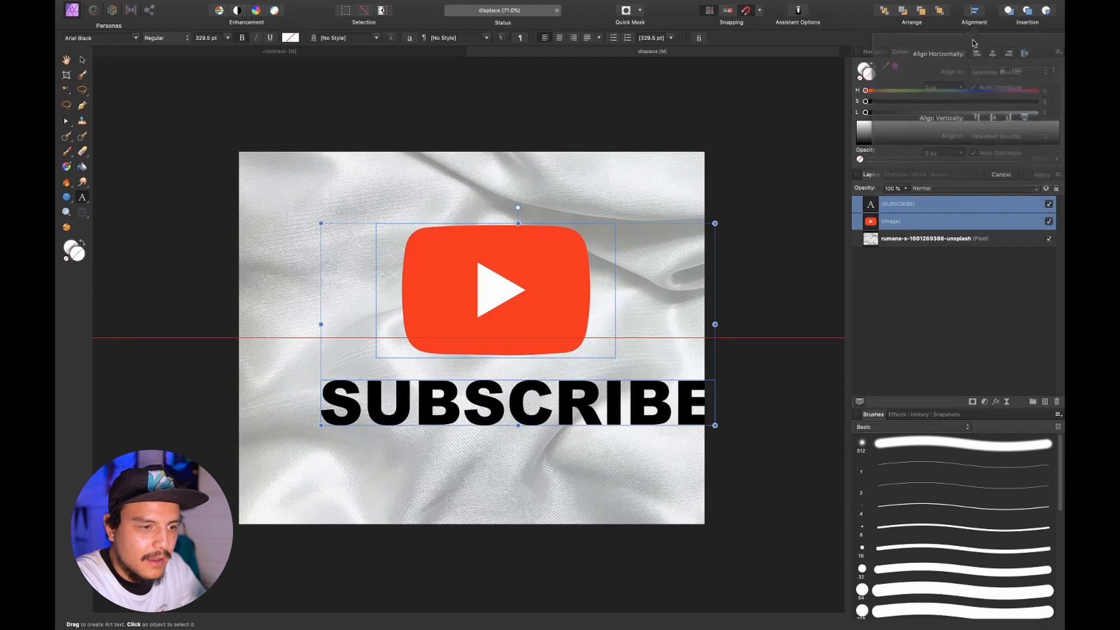
pyautogui.click(991, 51)
pyautogui.click(971, 167)
# Step: Select only the SUBSCRIBE text and move it up closer to the logo
pyautogui.click(899, 238)
pyautogui.click(906, 207)
pyautogui.click(905, 228)
pyautogui.click(909, 212)
pyautogui.press('Escape')
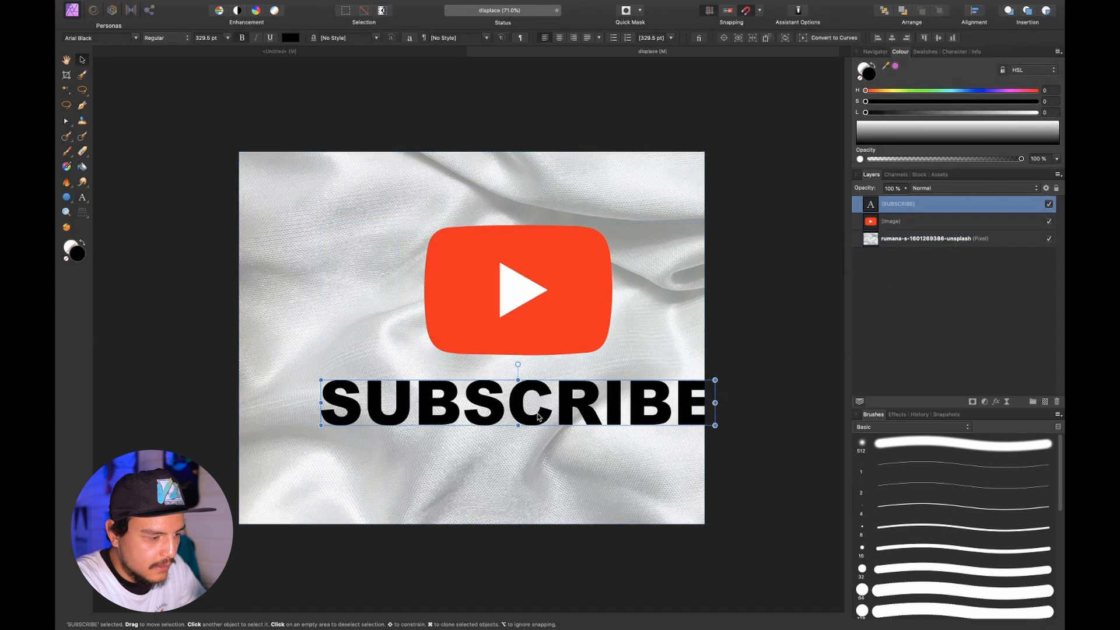
pyautogui.moveTo(578, 385); pyautogui.dragTo(577, 370)
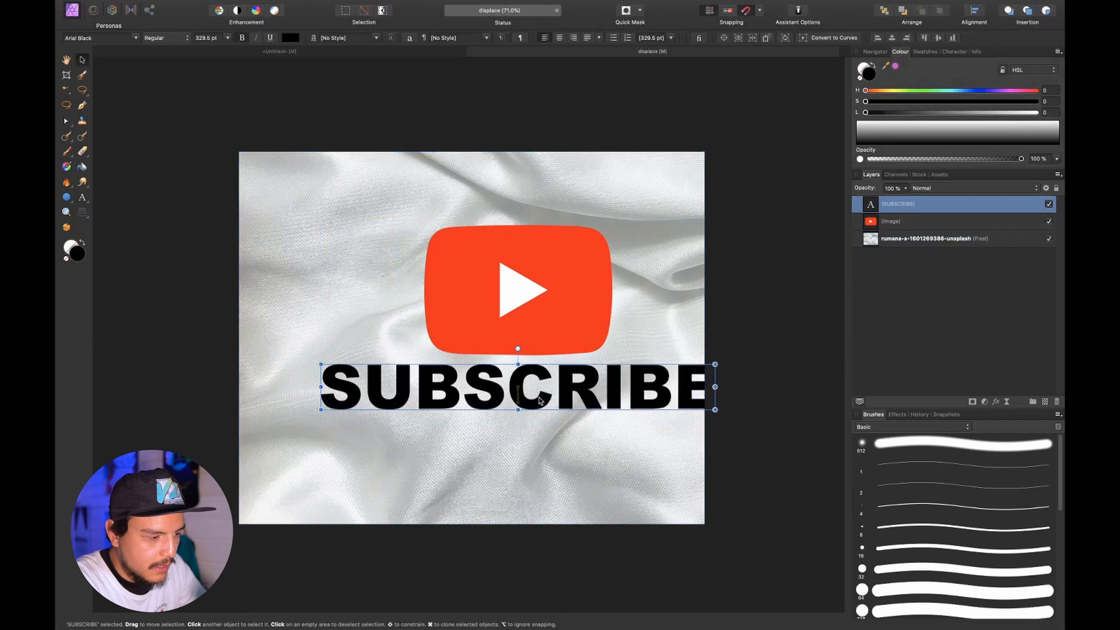
# Step: Group the logo with the SUBSCRIBE text and centre the group horizontally on the spread
pyautogui.keyDown('shift'); pyautogui.click(903, 221); pyautogui.keyUp('shift')
pyautogui.press('super+g')
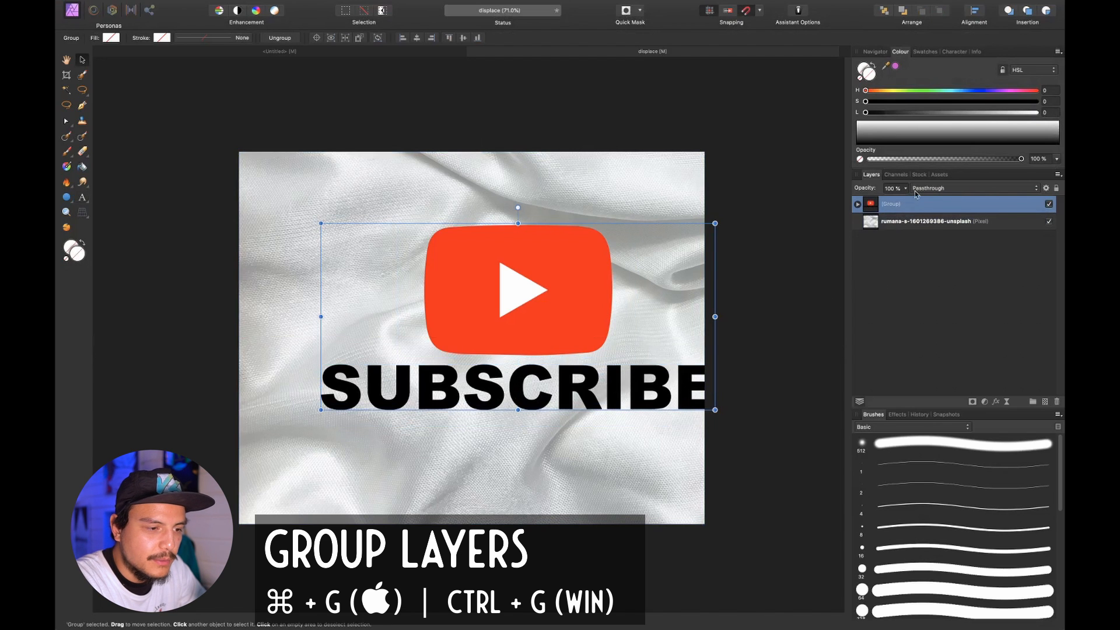
pyautogui.click(974, 10)
pyautogui.click(991, 51)
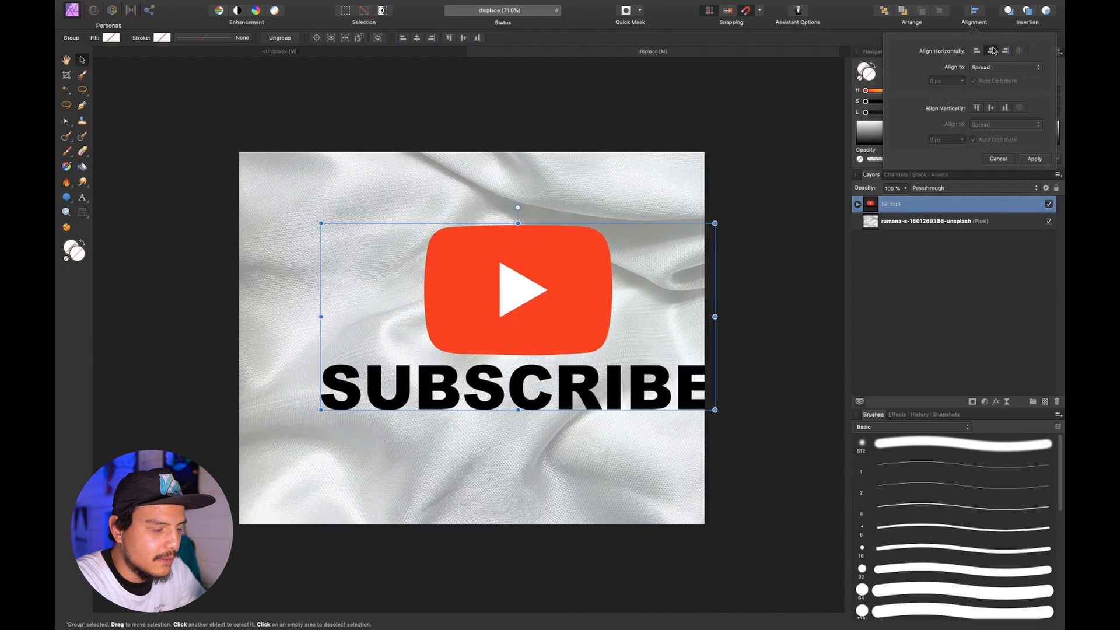
pyautogui.click(499, 296)
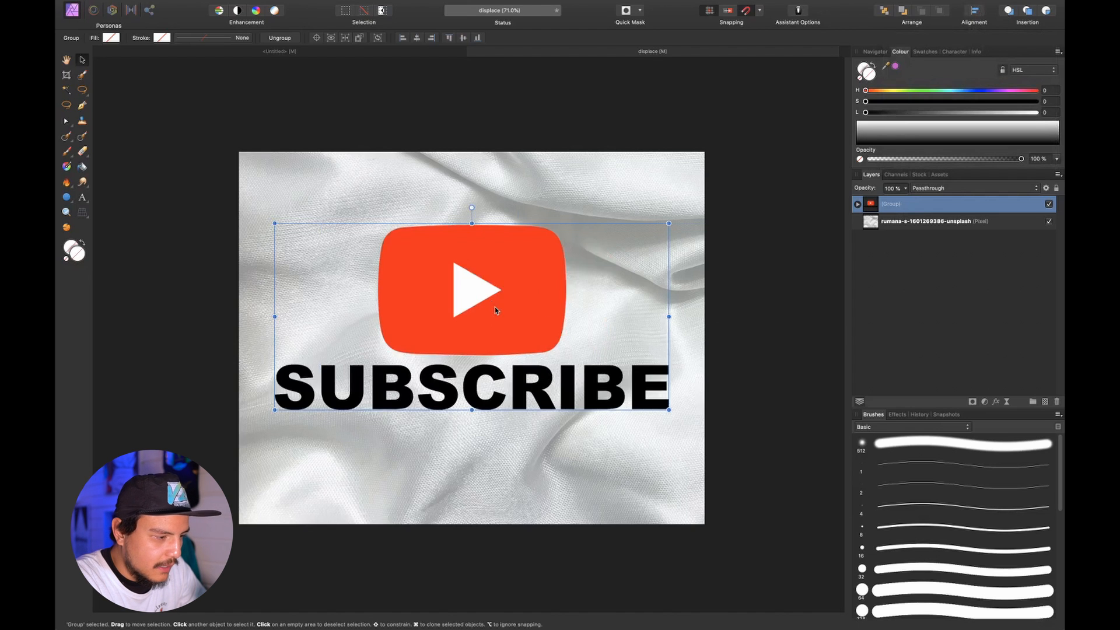